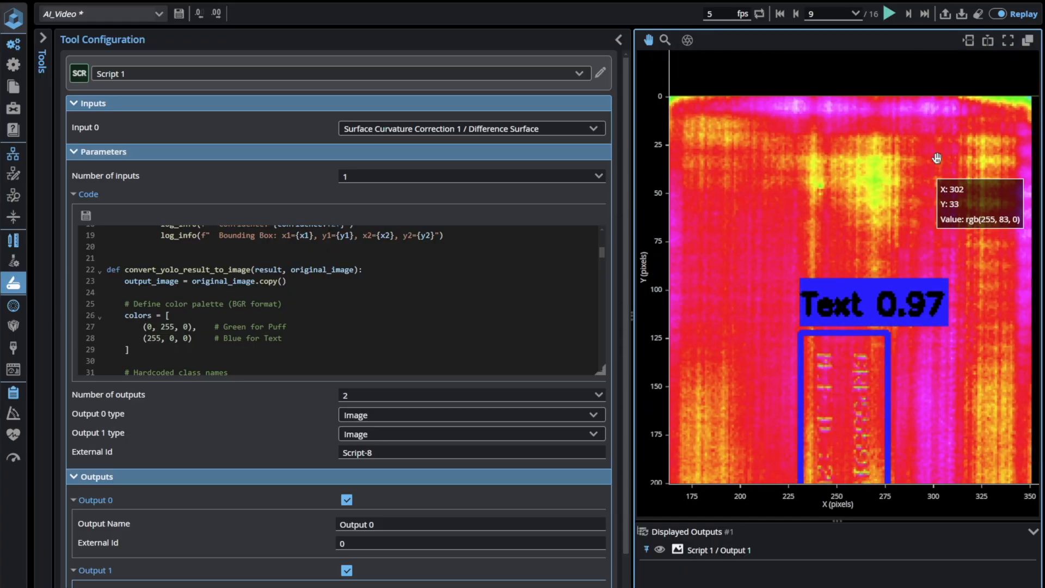
Step: Advance the replay by one frame and examine the YOLO text detection in the scan image
left_click(908, 14)
scroll(841, 228, "up", 2)
scroll(842, 228, "down", 2)
scroll(834, 289, "down", 2)
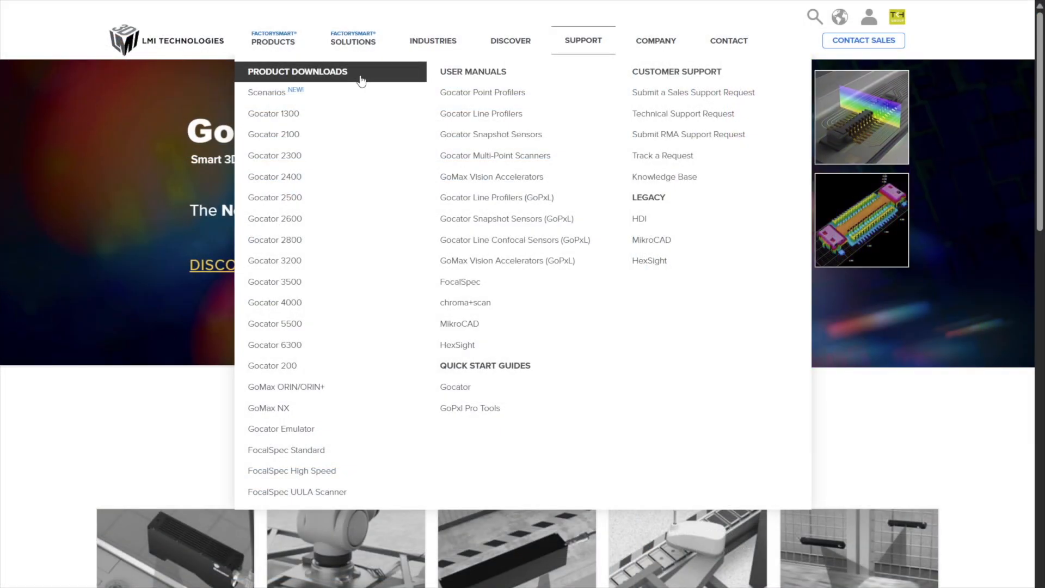
Step: In LMI Technologies' product downloads, search for "pro utilities" and choose GoPxL Pro Utilities - Version 1.3.7.26
left_click(360, 80)
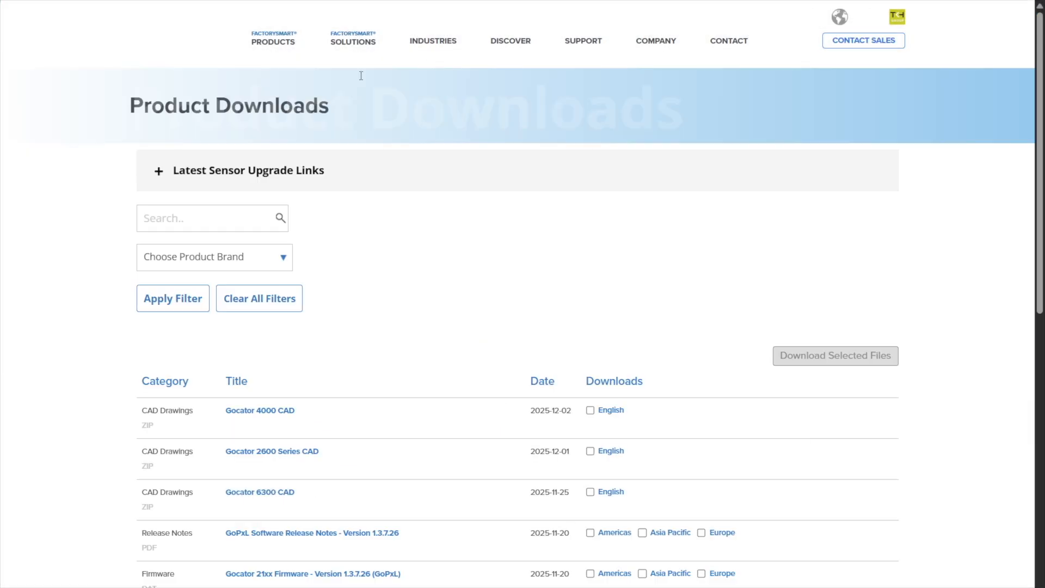
left_click(205, 223)
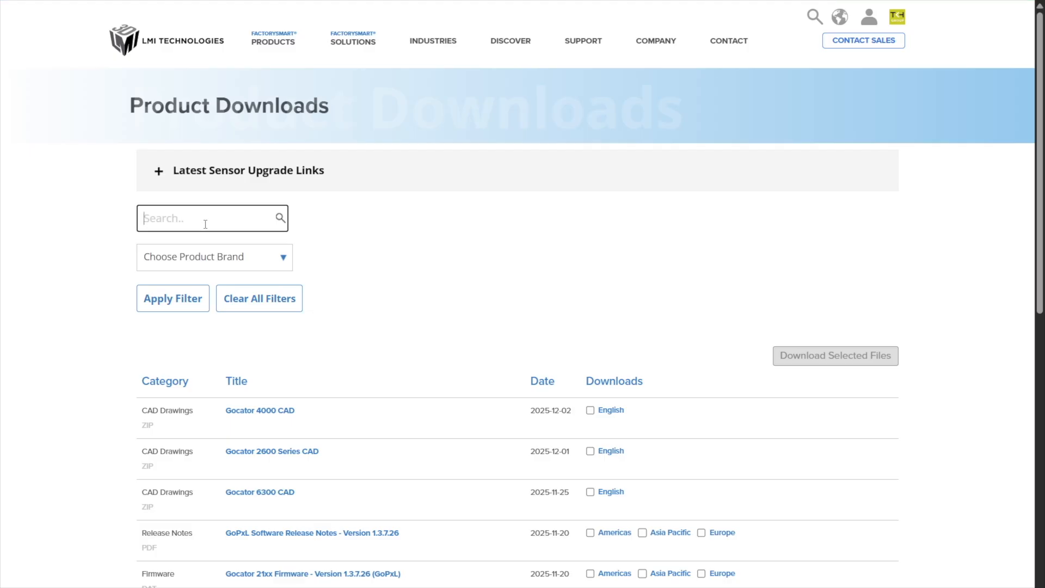
type("pro utilities")
key("Return")
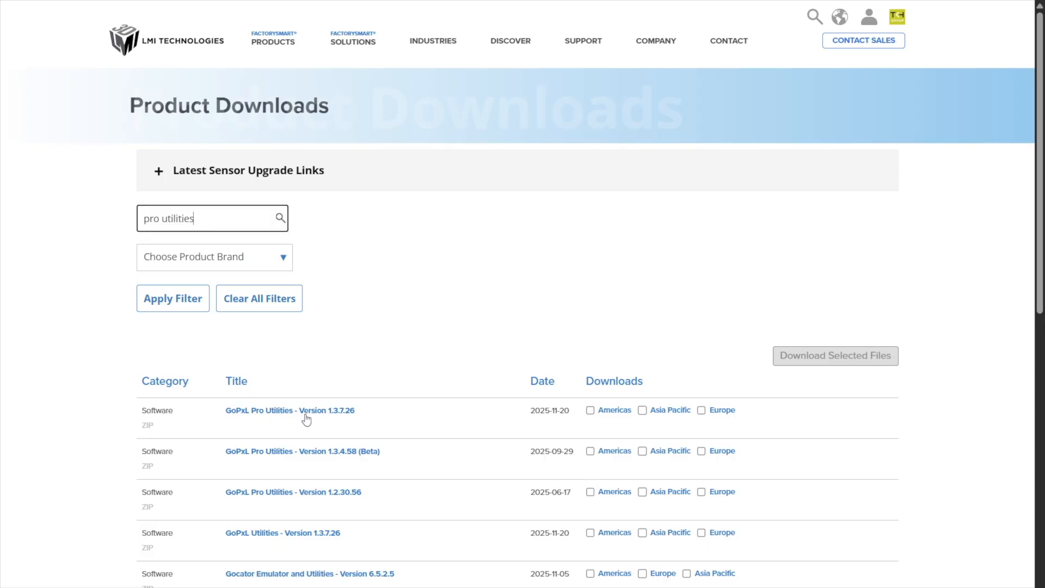
left_click(305, 412)
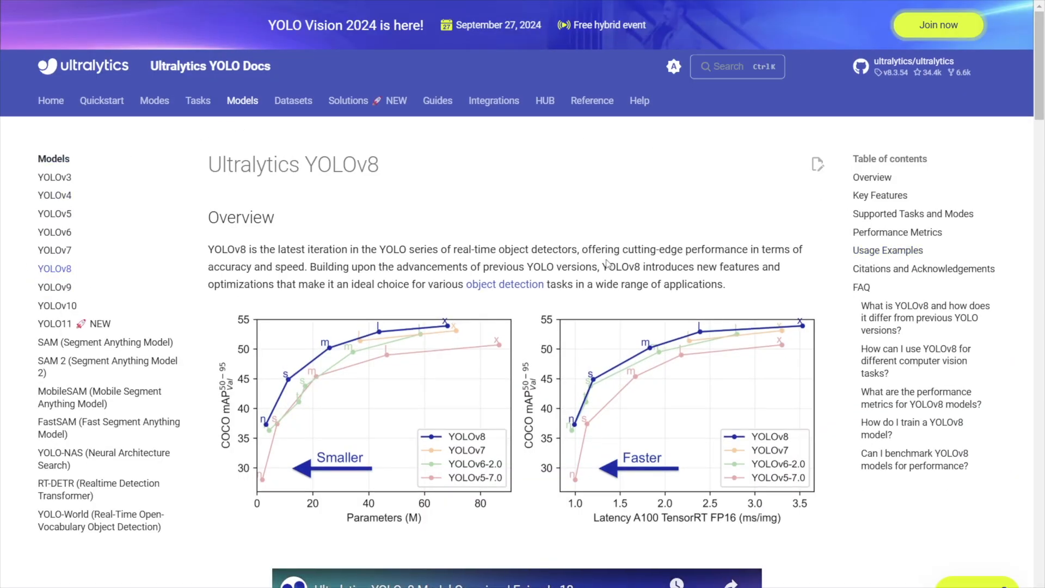
Step: Read through the Ultralytics YOLOv8 documentation, including key features, supported tasks, performance metrics, usage examples and FAQ
scroll(1034, 272, "down", 6)
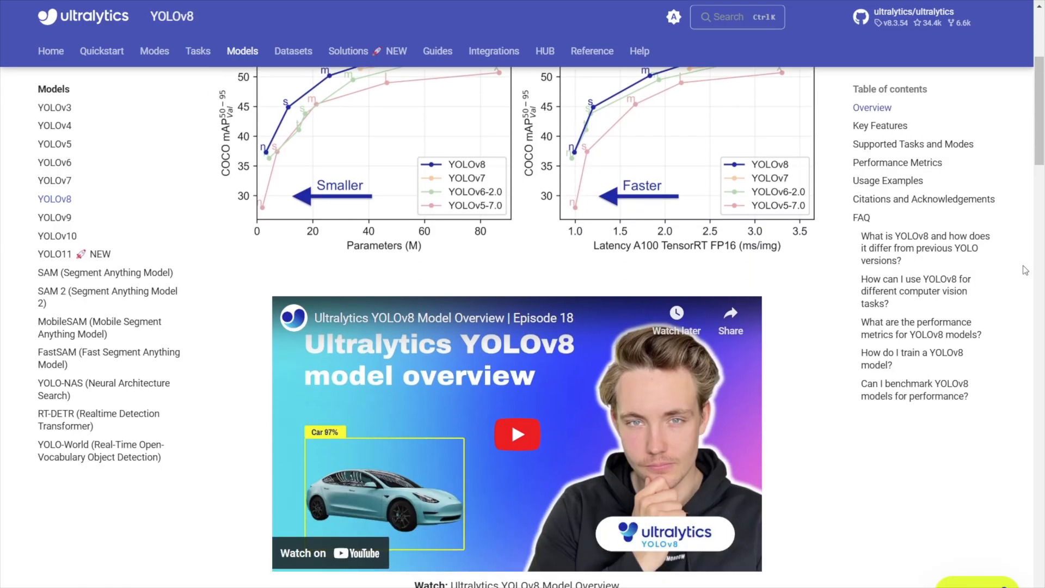
scroll(1011, 263, "down", 4)
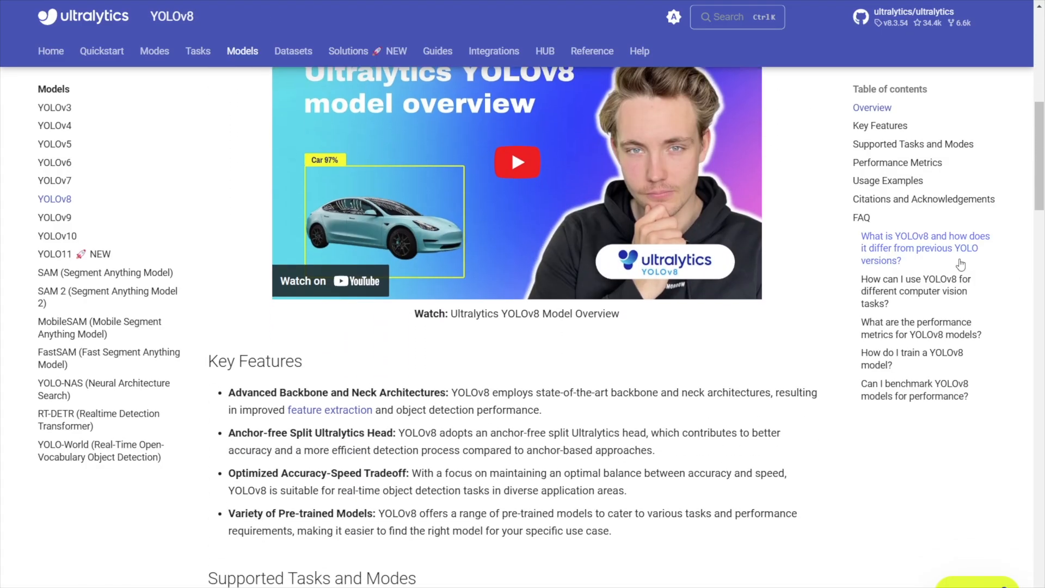
scroll(1006, 270, "down", 3)
scroll(1005, 270, "down", 6)
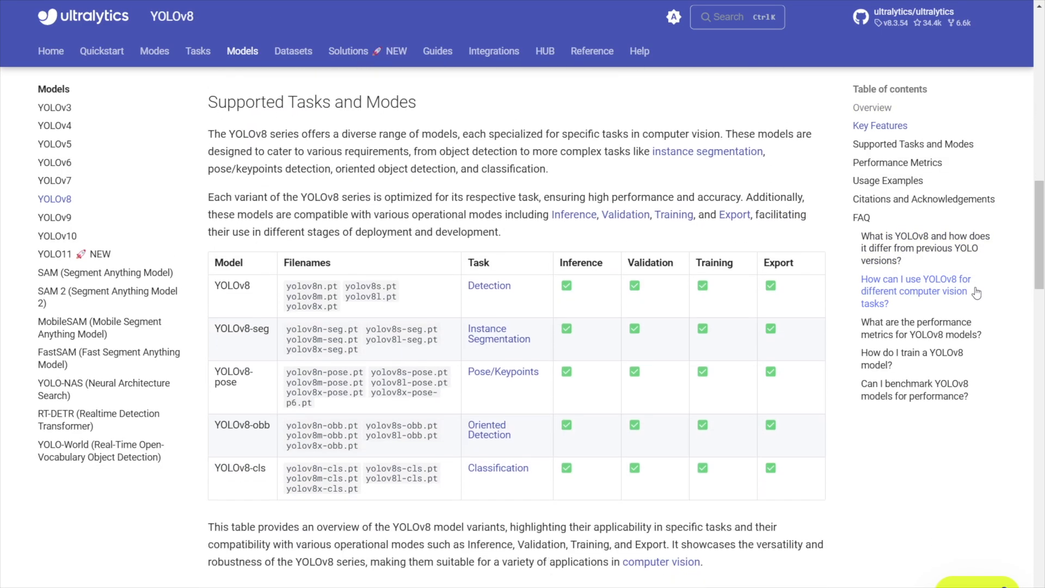
scroll(949, 343, "down", 4)
scroll(965, 345, "down", 8)
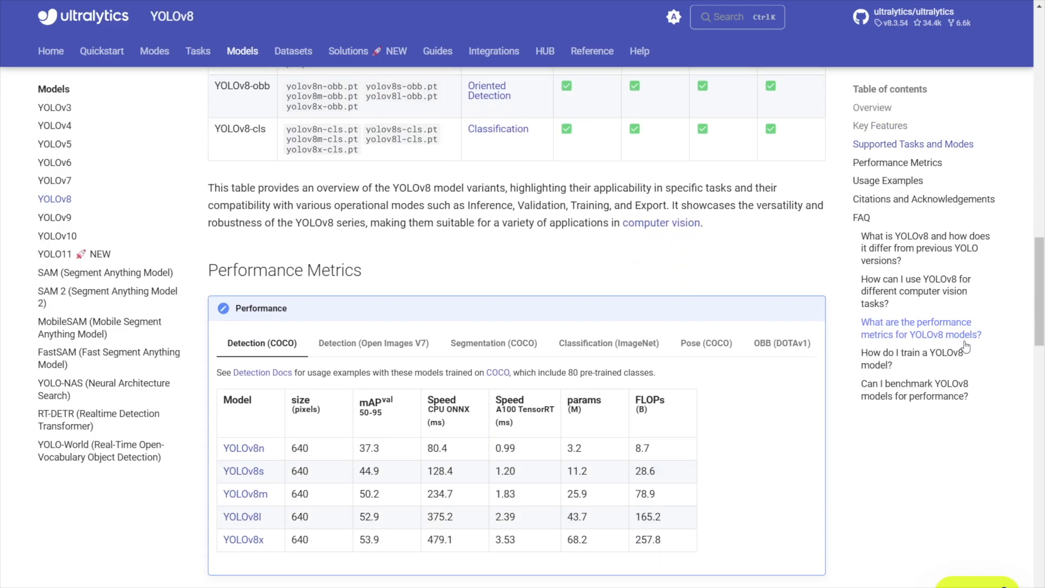
scroll(965, 346, "down", 4)
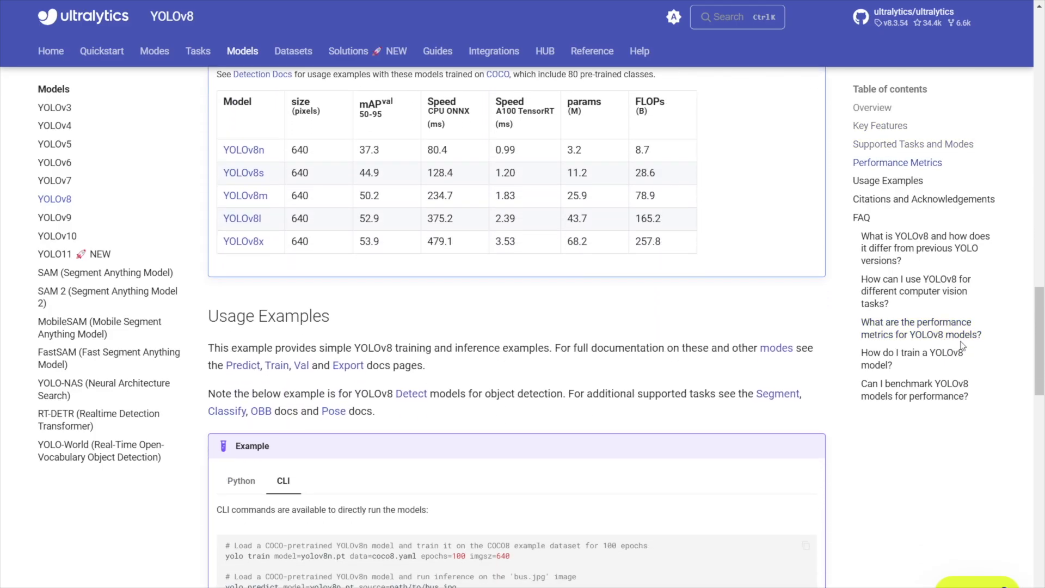
scroll(961, 344, "down", 2)
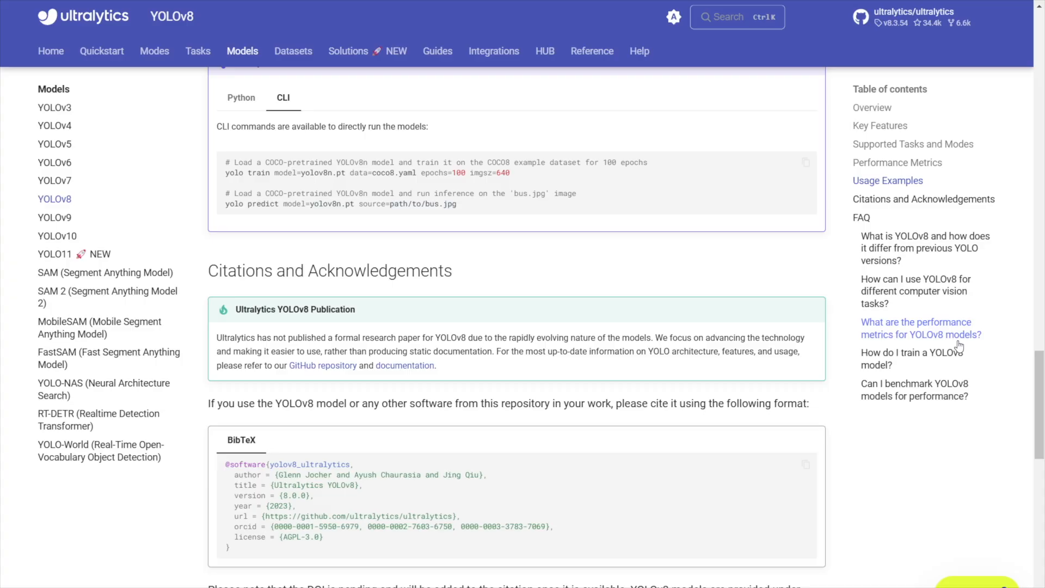
scroll(952, 424, "down", 4)
scroll(947, 489, "down", 5)
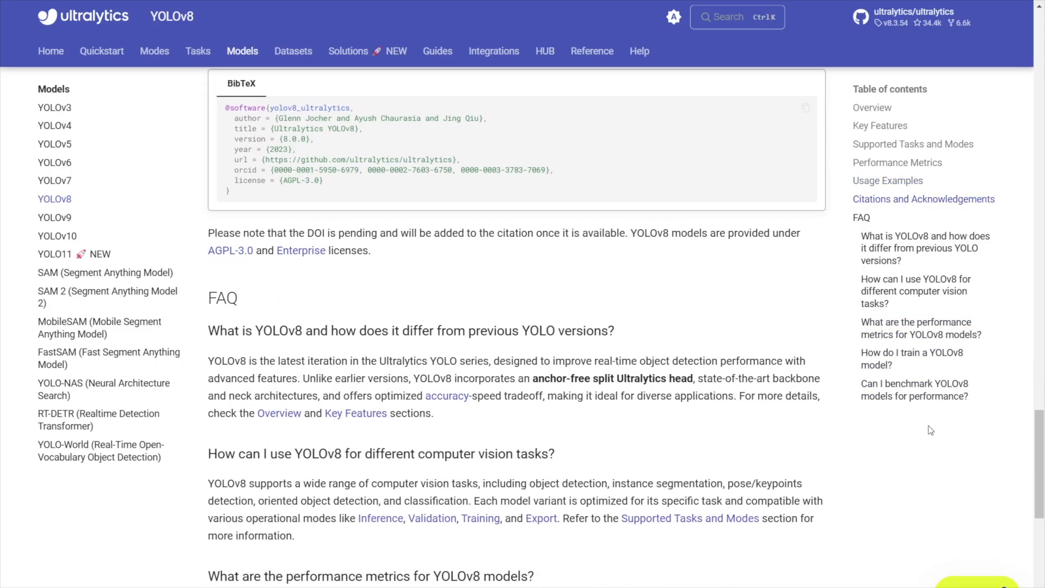
scroll(924, 426, "down", 3)
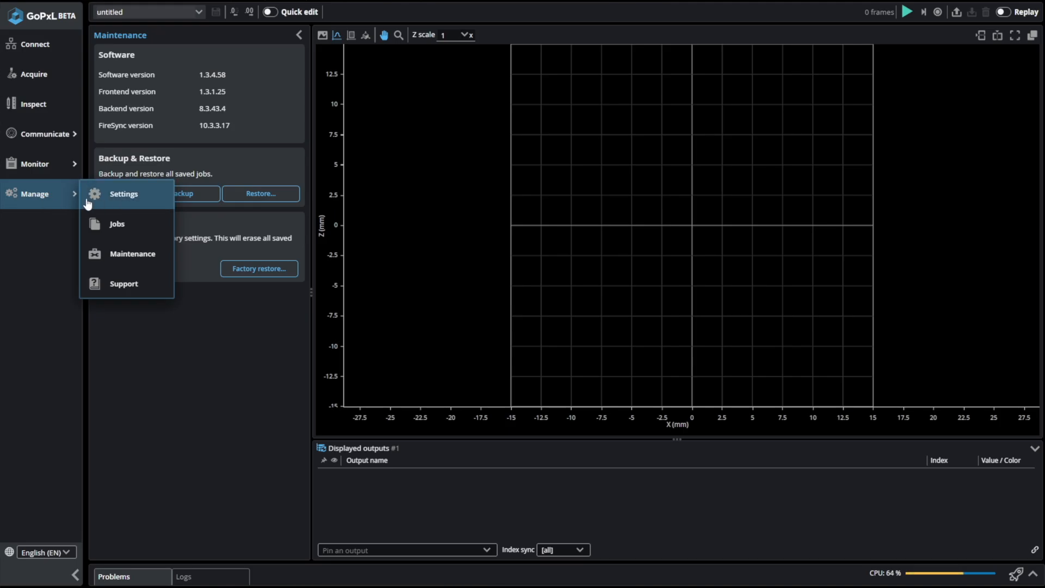
Step: In GoPxL's support settings, upload and apply the support file AI_VID_1.3.gpsup from Downloads
left_click(117, 286)
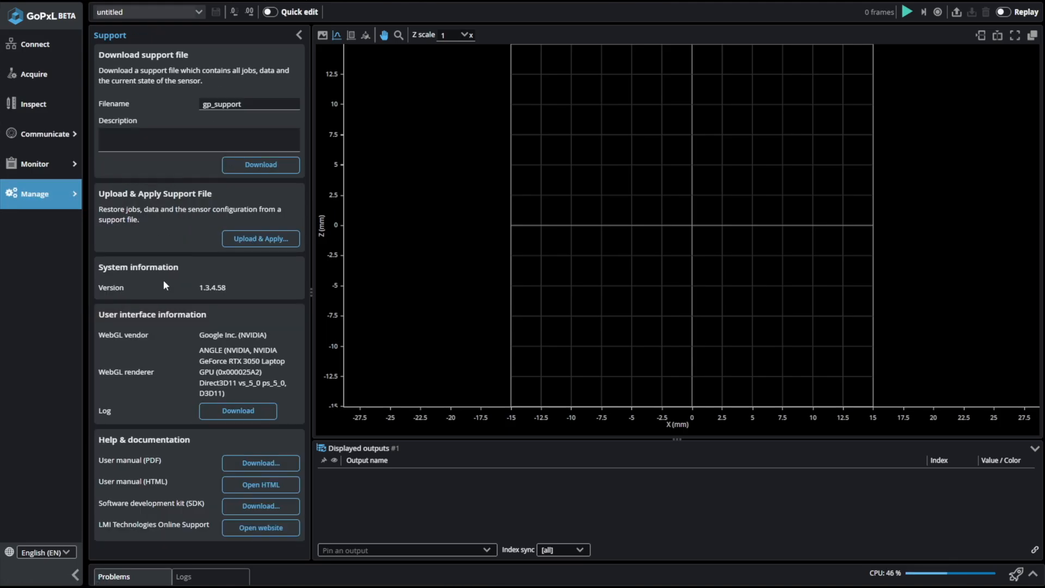
left_click(272, 239)
left_click(566, 125)
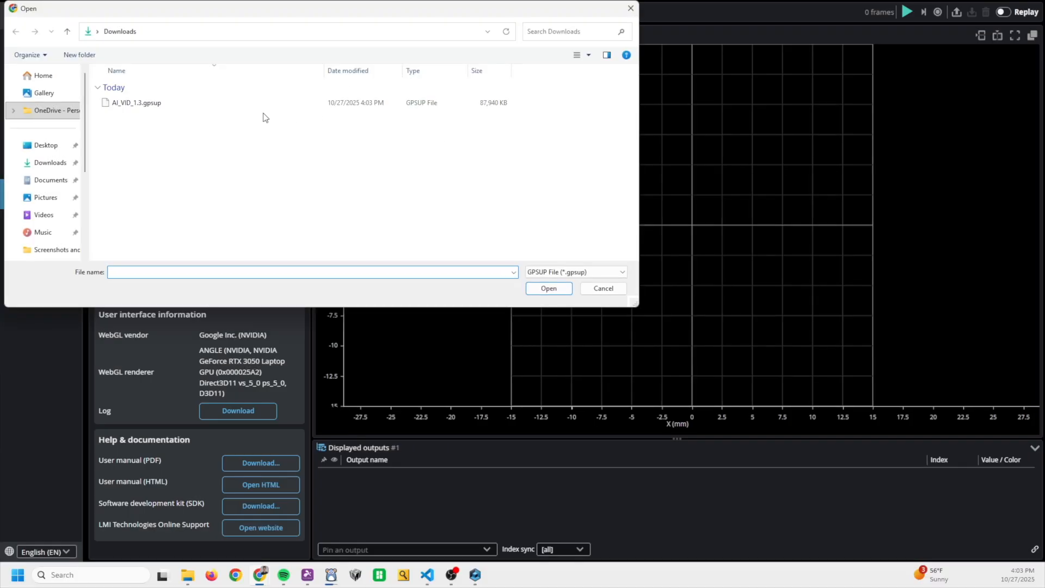
left_click(151, 107)
left_click(543, 290)
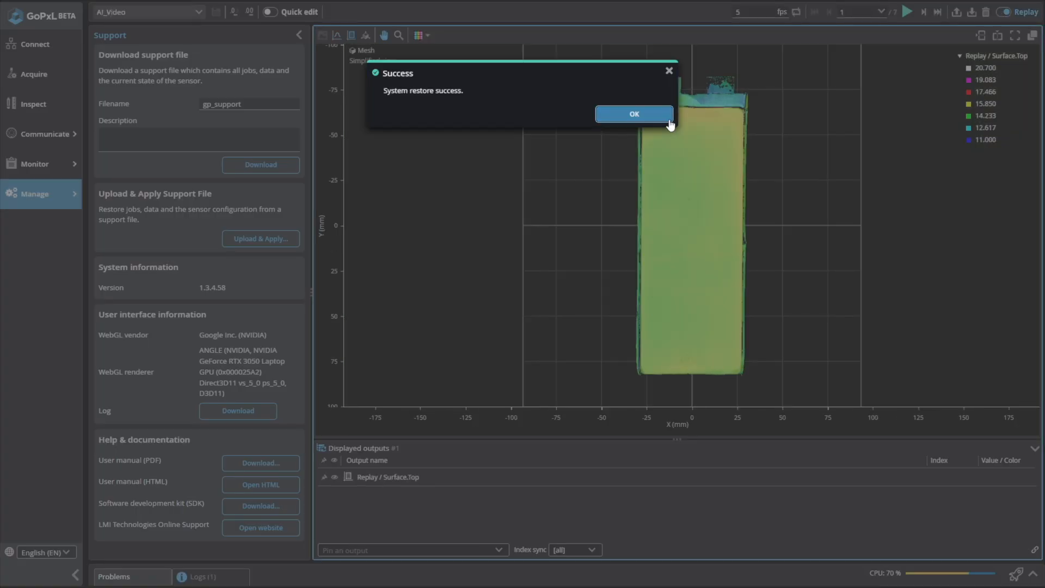
left_click(620, 112)
Step: Show the Inspect tool chain and display the scanned surface in a tilted 3D view
left_click(60, 103)
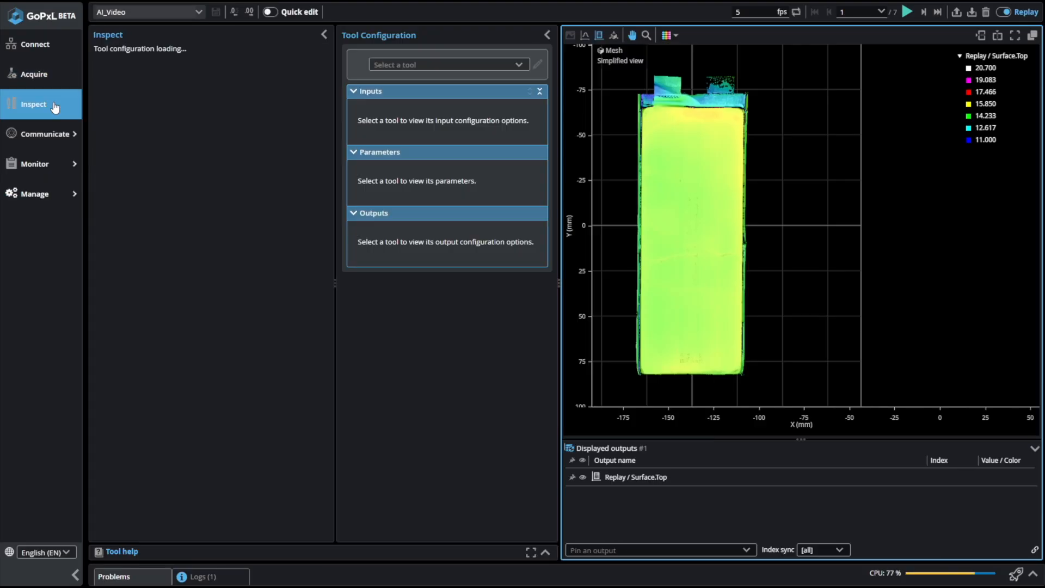
left_click(613, 36)
left_click_drag(933, 310, 832, 245)
Step: Try the Region height colour range with a smaller region on the middle of the surface, and restore the Automatic range
left_click(754, 35)
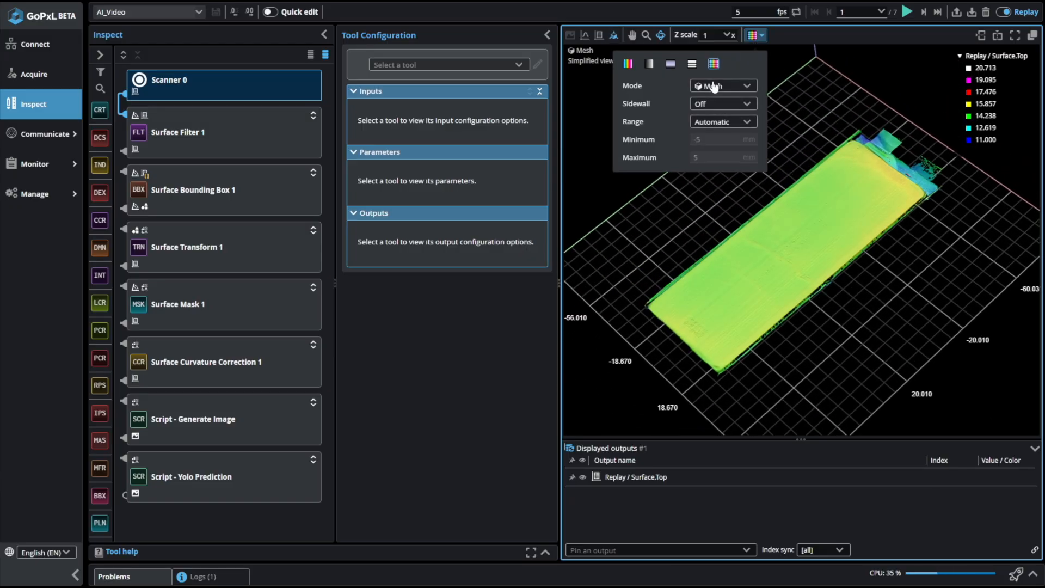
left_click(724, 122)
left_click(726, 153)
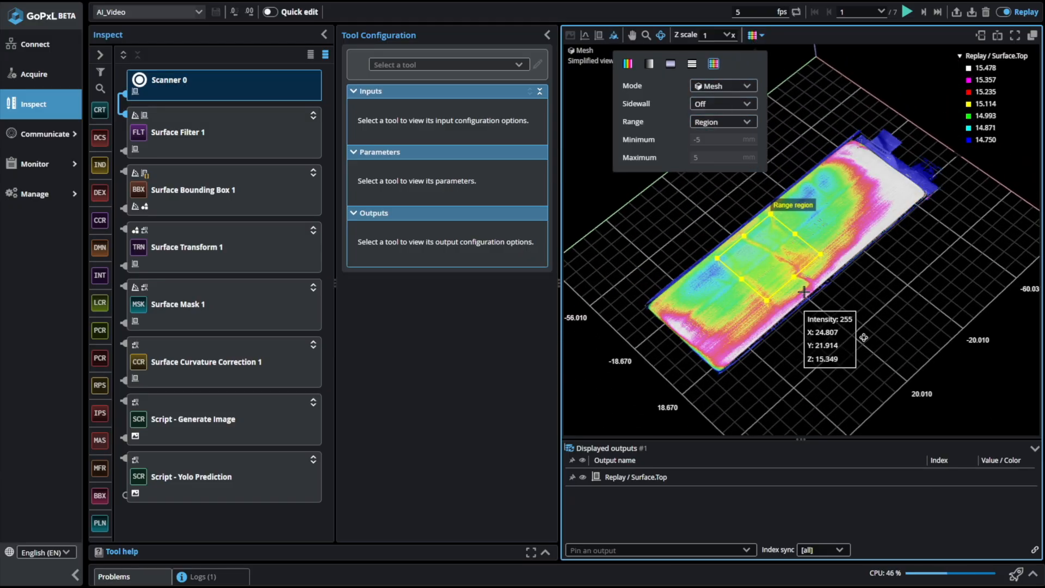
left_click_drag(863, 337, 896, 332)
left_click_drag(793, 268, 781, 260)
left_click_drag(733, 226, 770, 256)
left_click_drag(811, 306, 859, 343)
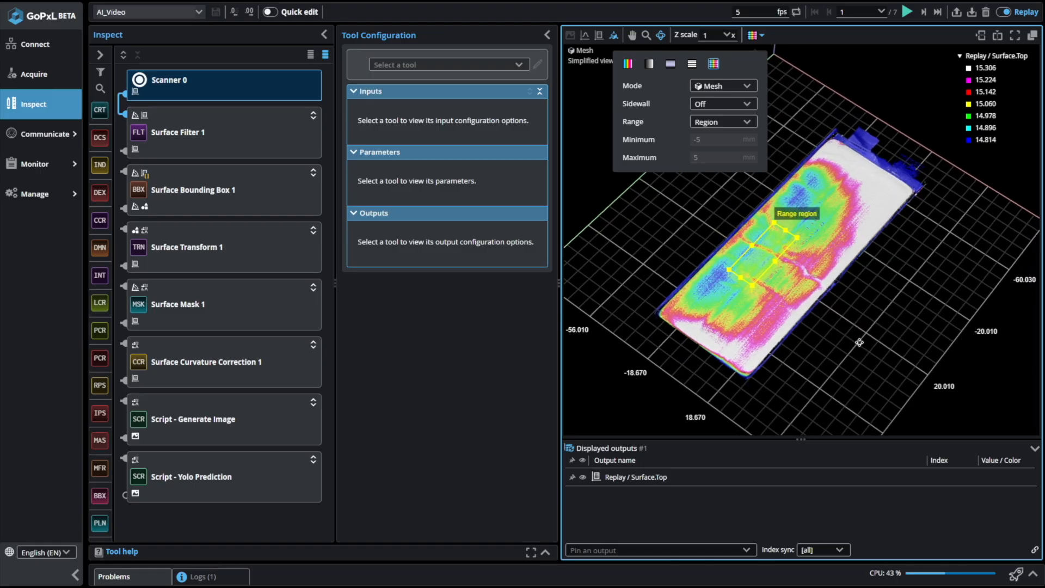
left_click(721, 125)
left_click(720, 139)
Step: Select the Surface Filter 1 tool to examine its configuration and output surface
left_click_drag(841, 294, 920, 316)
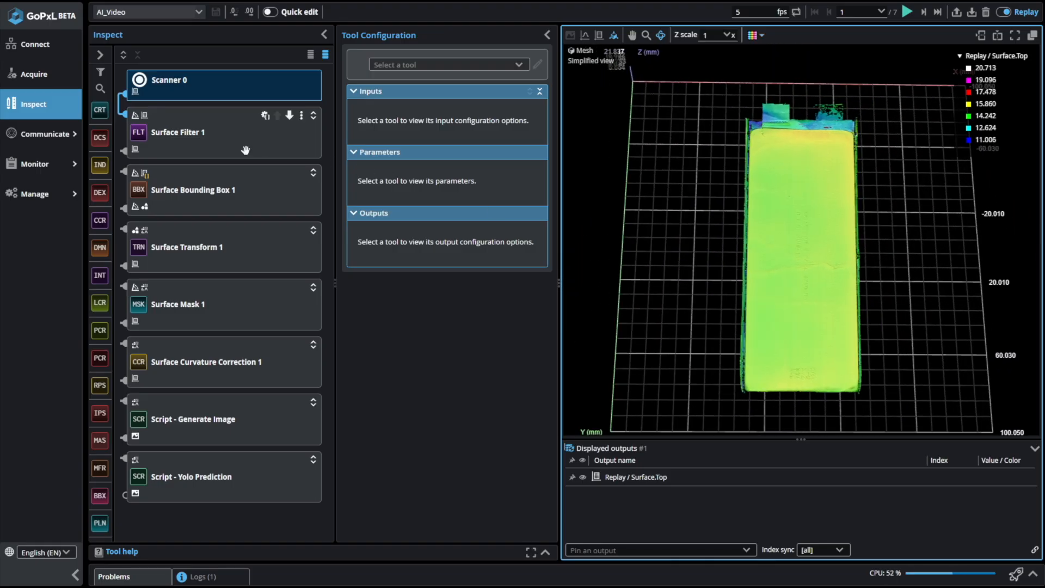
left_click(245, 150)
left_click_drag(695, 373, 697, 317)
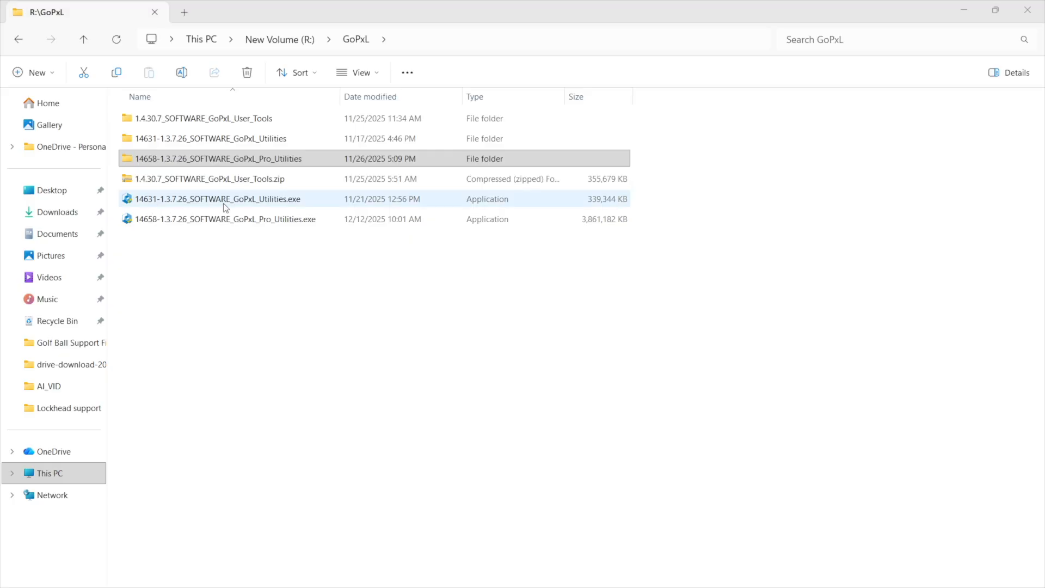
Step: In File Explorer, go to the folder R:\GoPxL\14658-1.3.7.26_SOFTWARE_GoPxL_Pro_Utilities\GoPxL\plugins\GdkPy
left_click(213, 163)
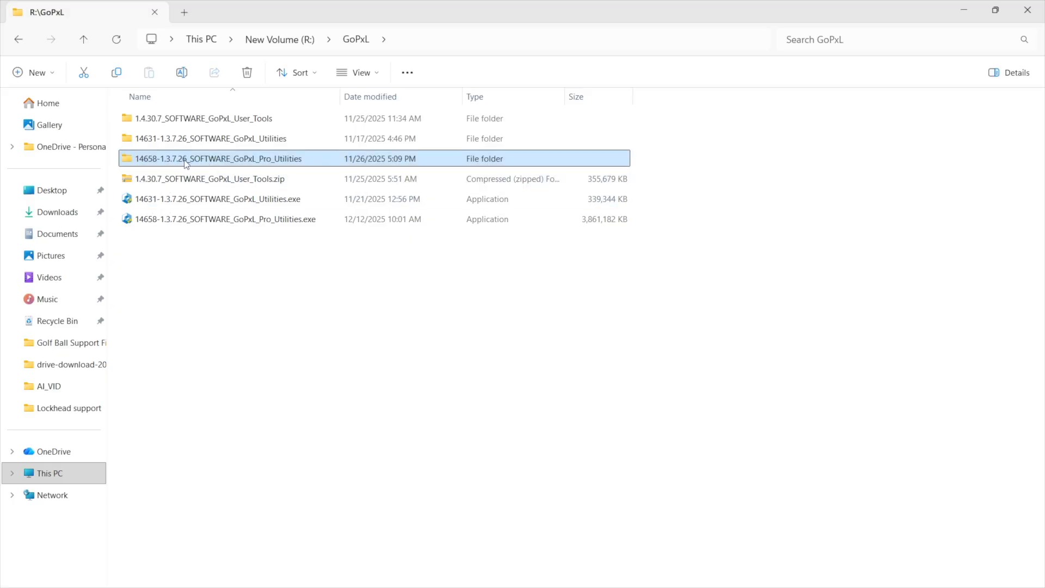
double_click(219, 163)
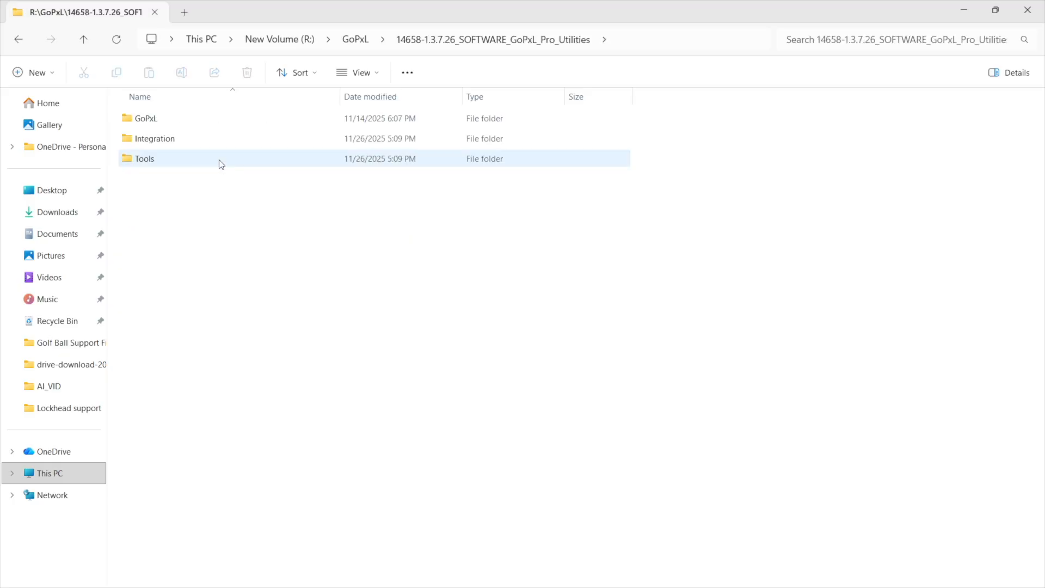
double_click(182, 128)
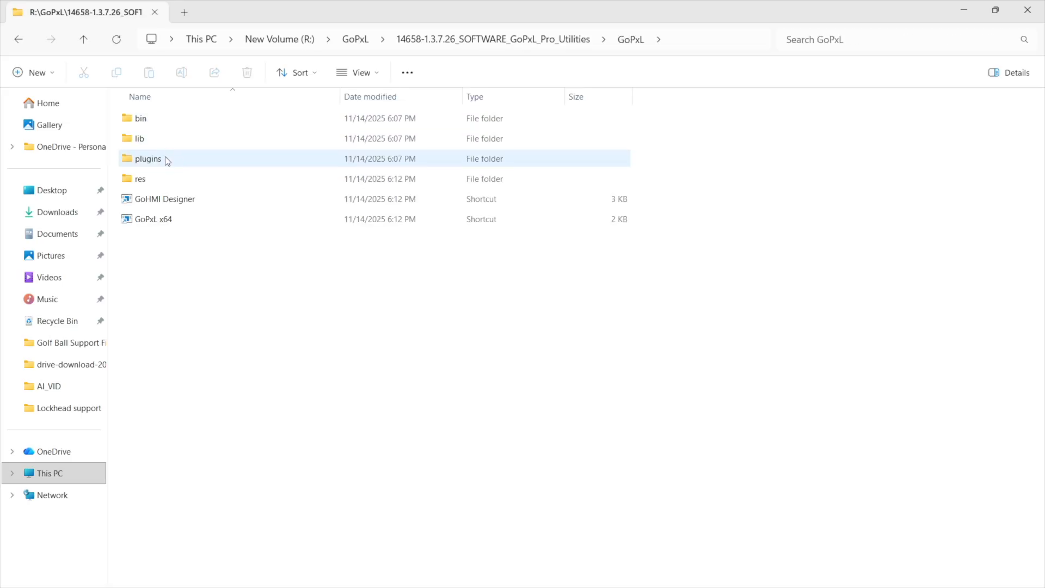
double_click(166, 165)
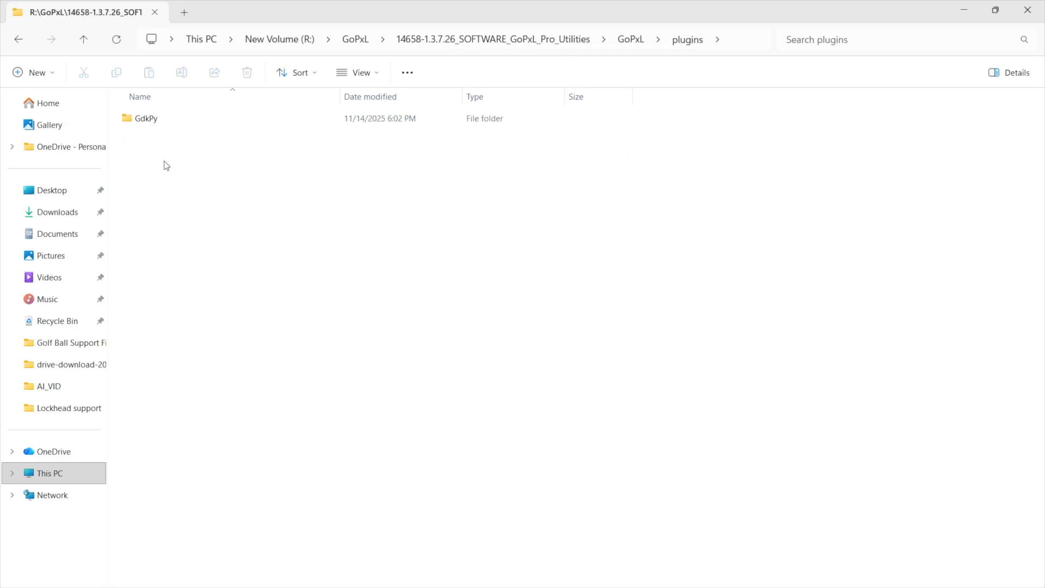
double_click(164, 129)
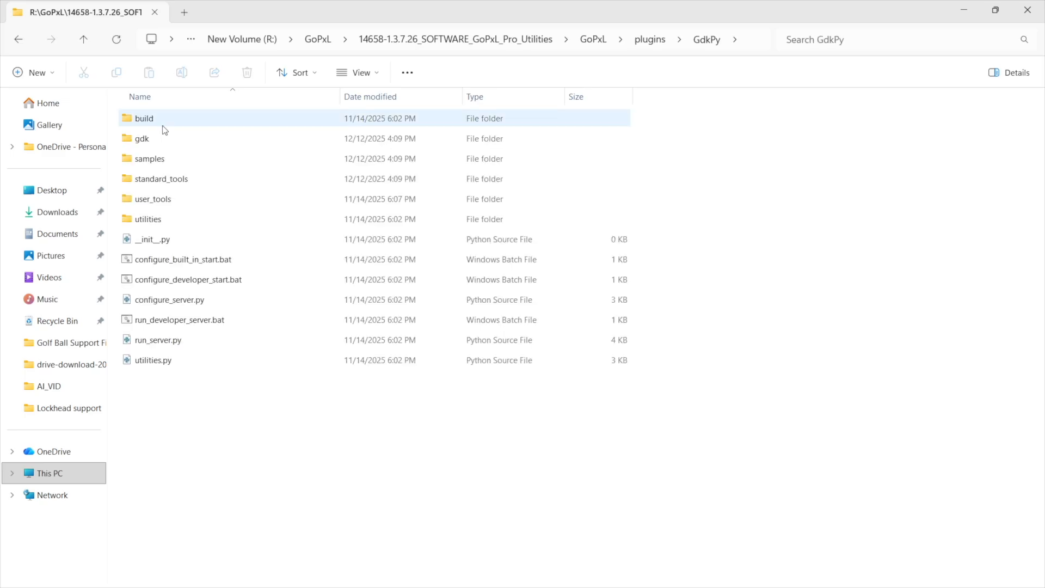
Step: Display and highlight the full path of the GdkPy folder, and return to its file list
left_click(753, 46)
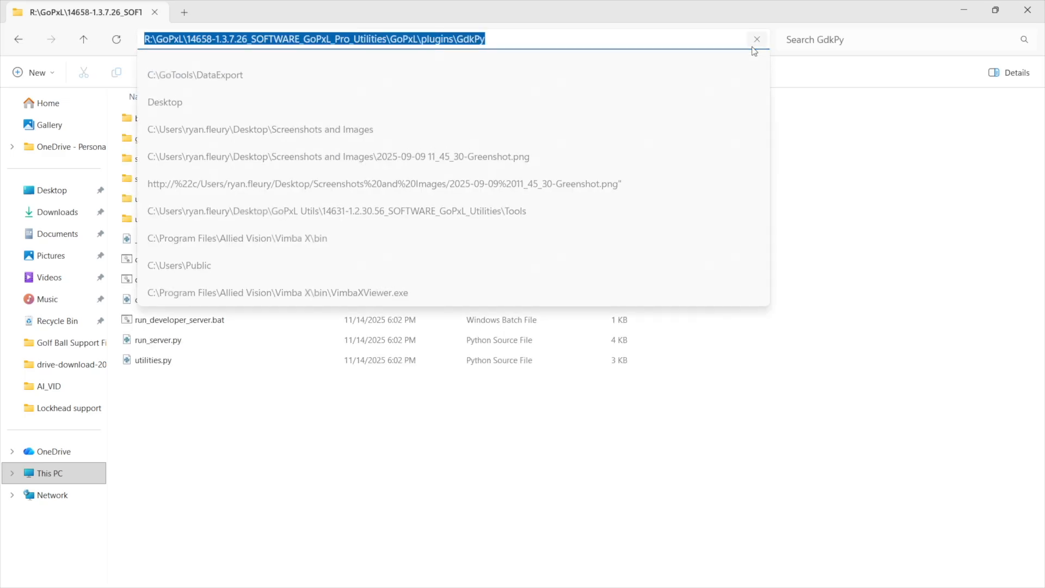
left_click(755, 40)
left_click(751, 40)
left_click(536, 37)
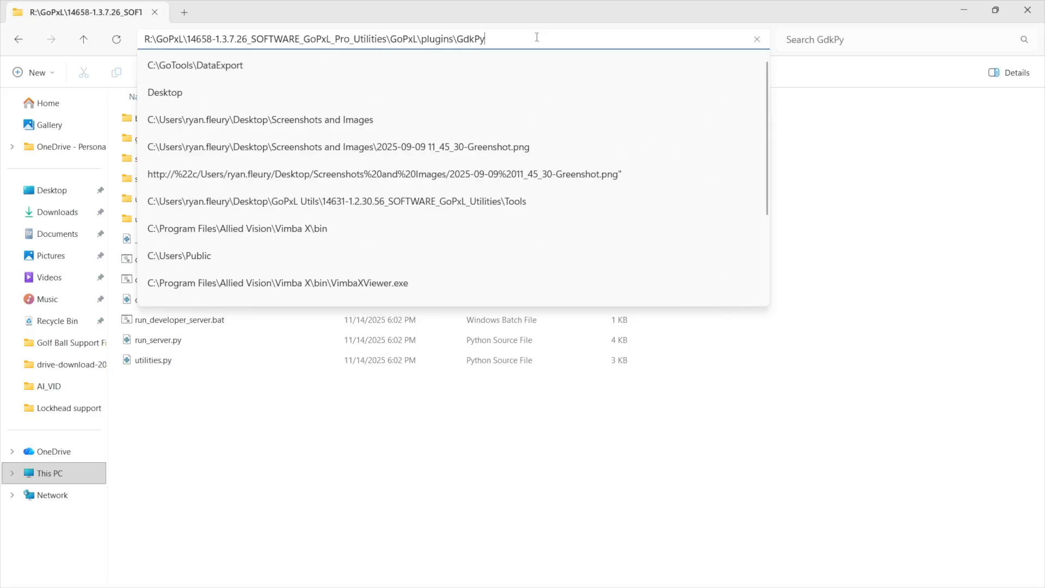
left_click_drag(485, 39, 140, 39)
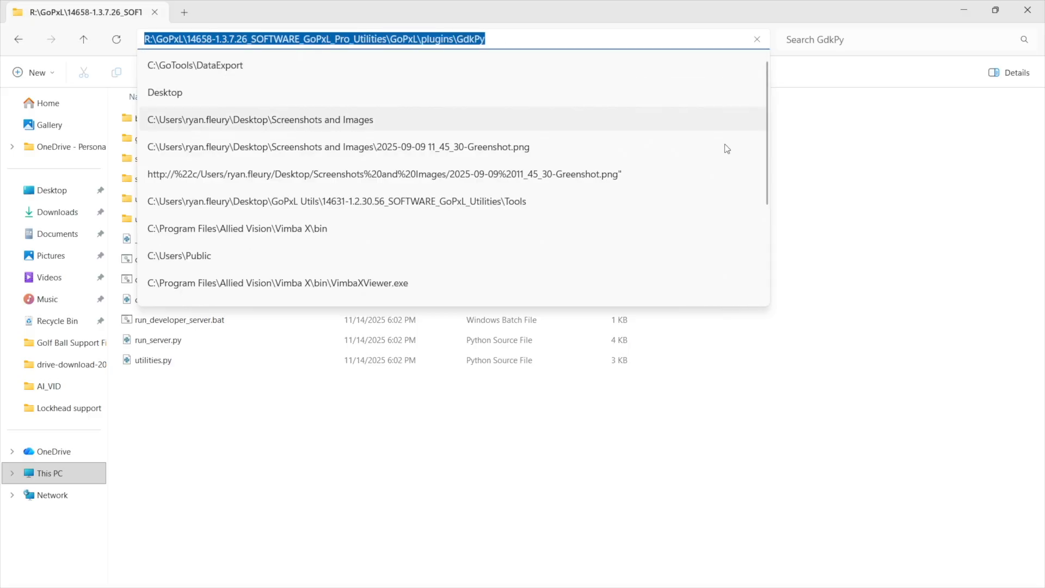
left_click(891, 188)
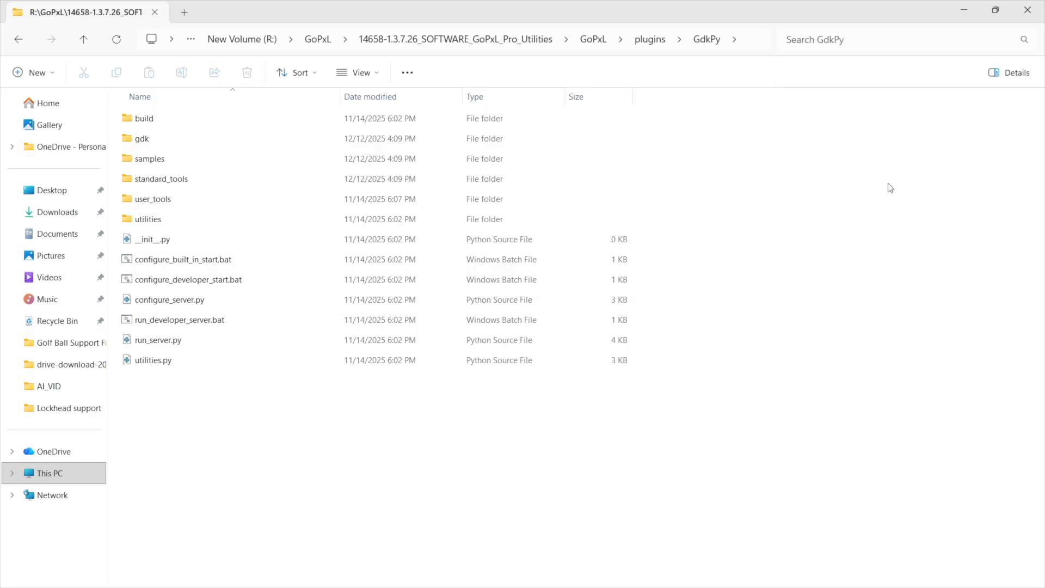
Step: Highlight configure_built_in_start.bat, configure_developer_start.bat and run_developer_server.bat together, and clear the selection
left_click(216, 259)
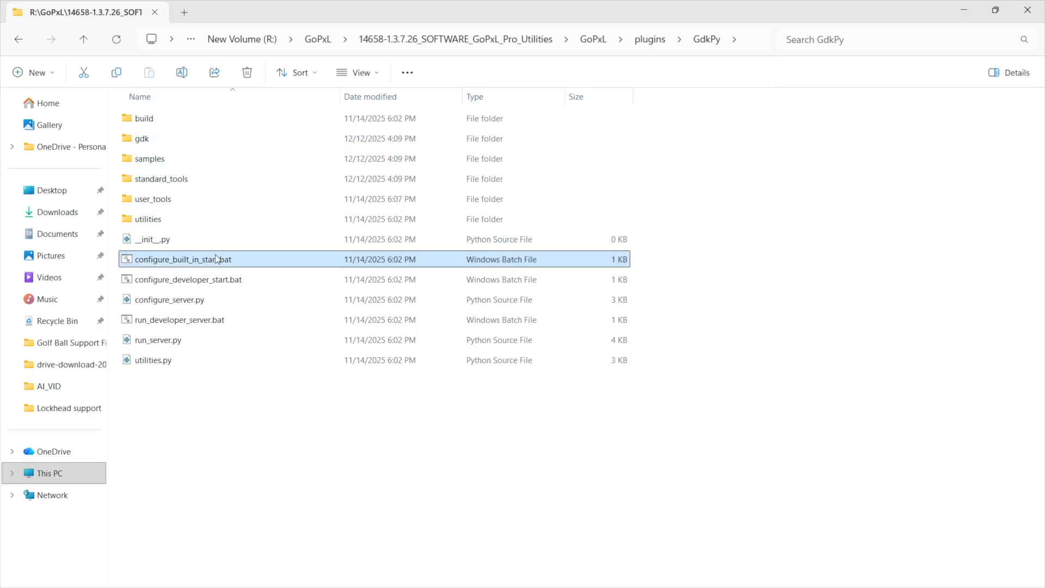
left_click(219, 284, "shift")
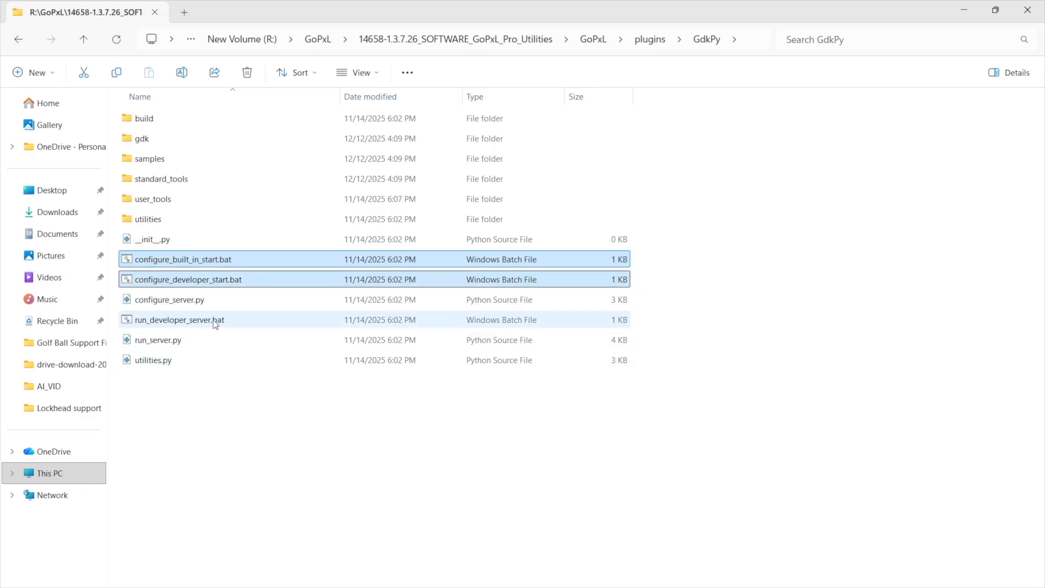
left_click(215, 322, "ctrl")
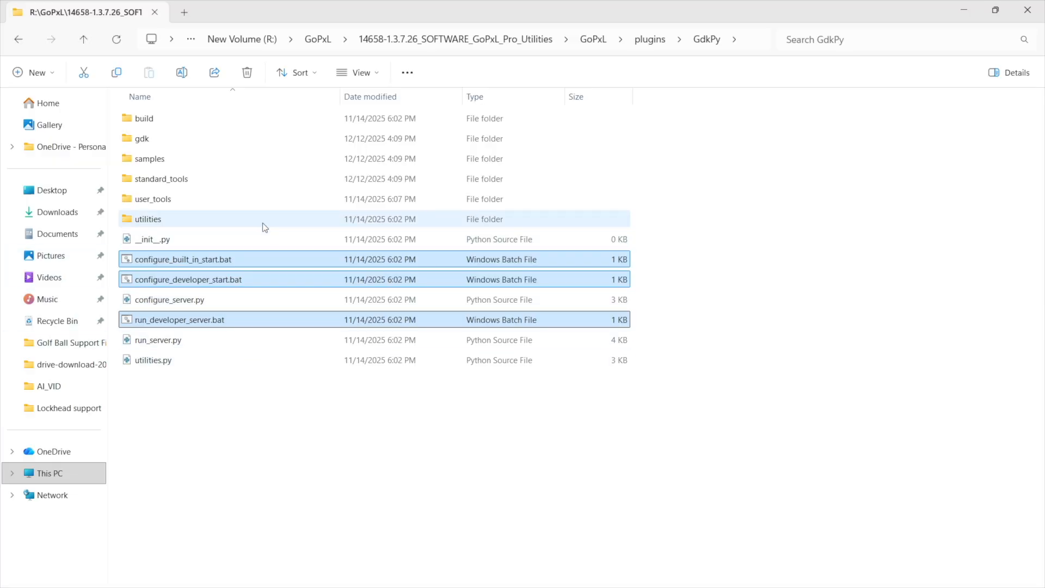
left_click(257, 407)
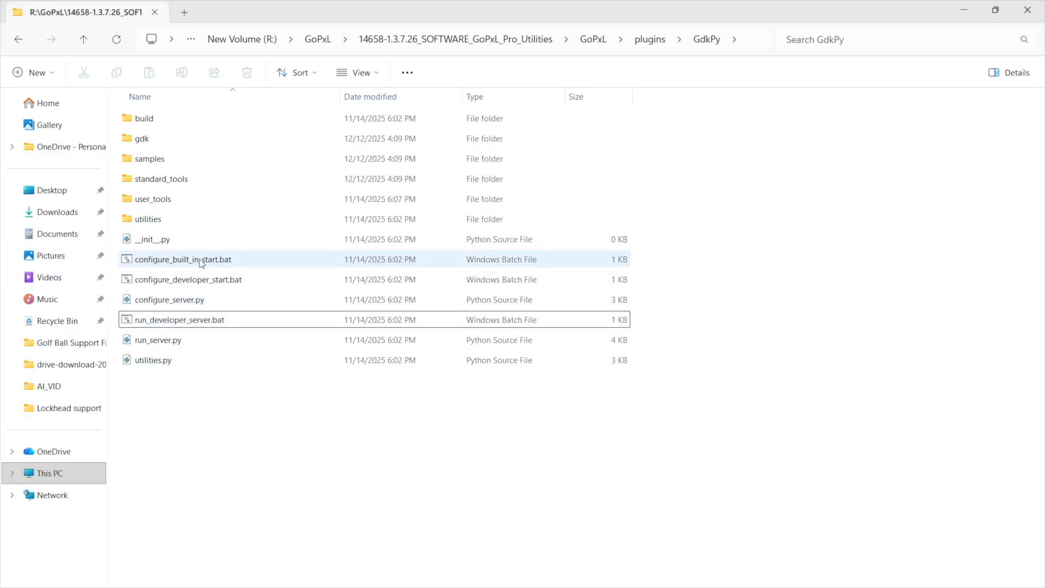
Step: Run configure_developer_start.bat from the GdkPy folder to disable the built-in Python server
left_click(206, 283)
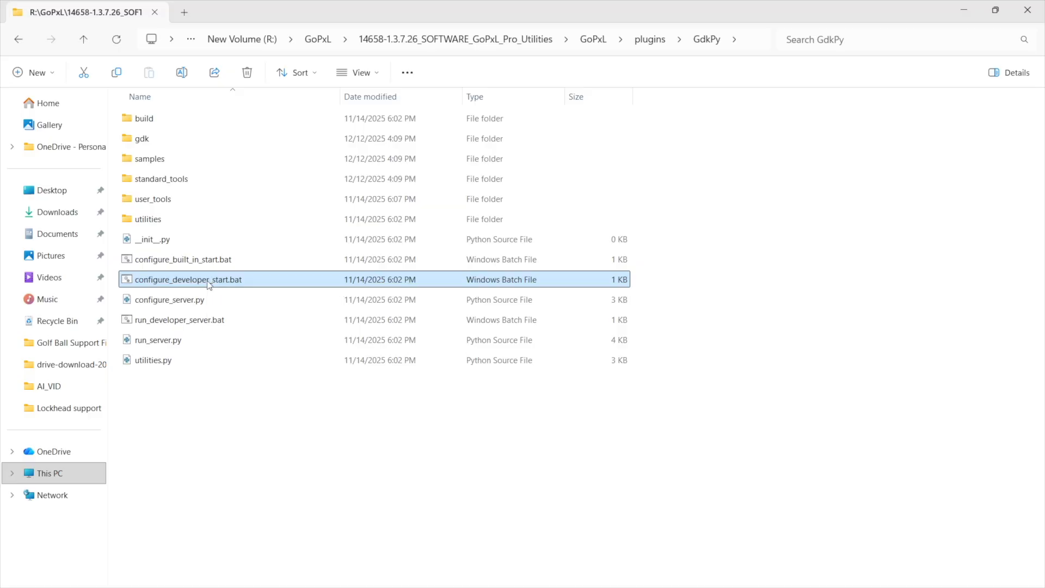
double_click(259, 284)
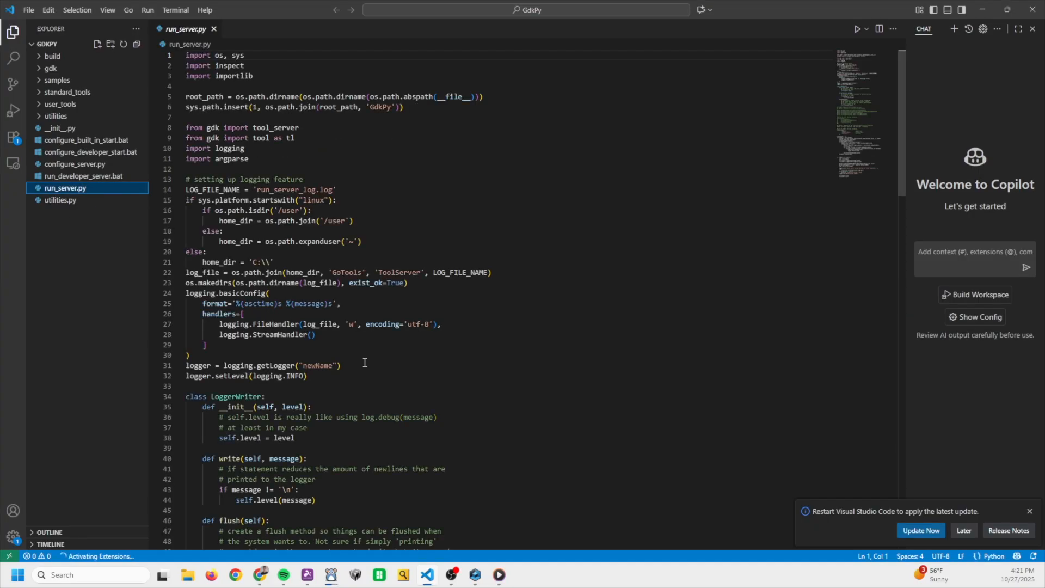
Step: In Visual Studio Code, run run_server.py to start the Python tool server, then enlarge the terminal and highlight its output
left_click(857, 28)
left_click(155, 430)
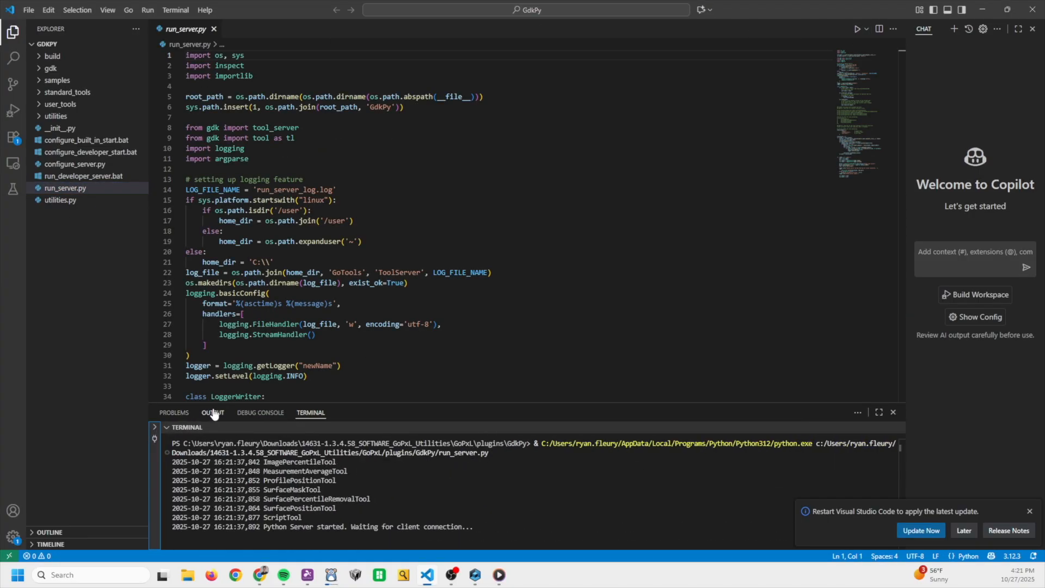
left_click_drag(482, 403, 482, 202)
left_click_drag(482, 318, 172, 248)
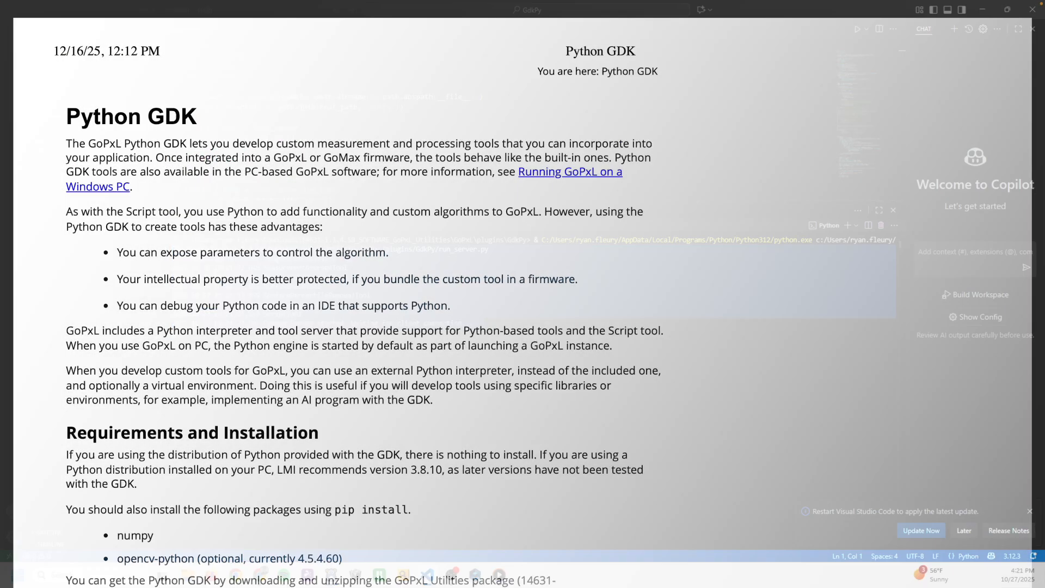
Step: Read the Python GDK manual on requirements, the GdkPy folder files and the procedure for creating a Python GDK tool
scroll(364, 294, "down", 5)
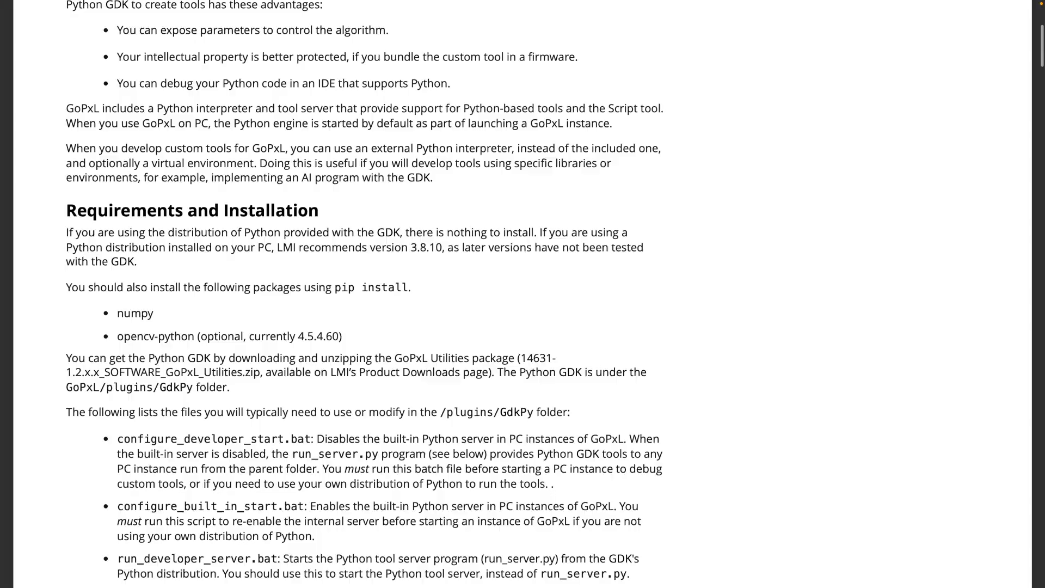
scroll(364, 294, "down", 6)
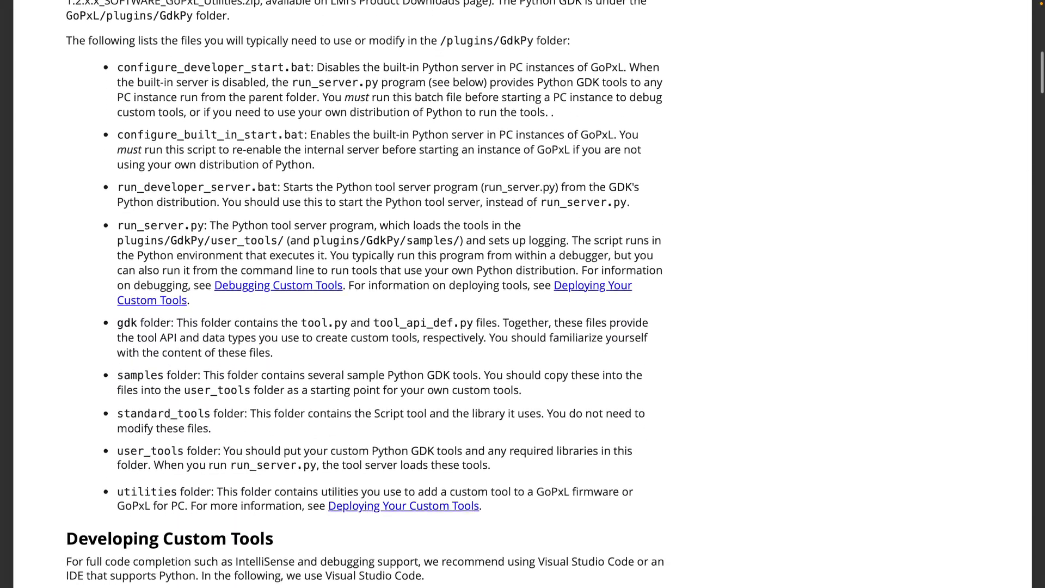
scroll(364, 294, "down", 6)
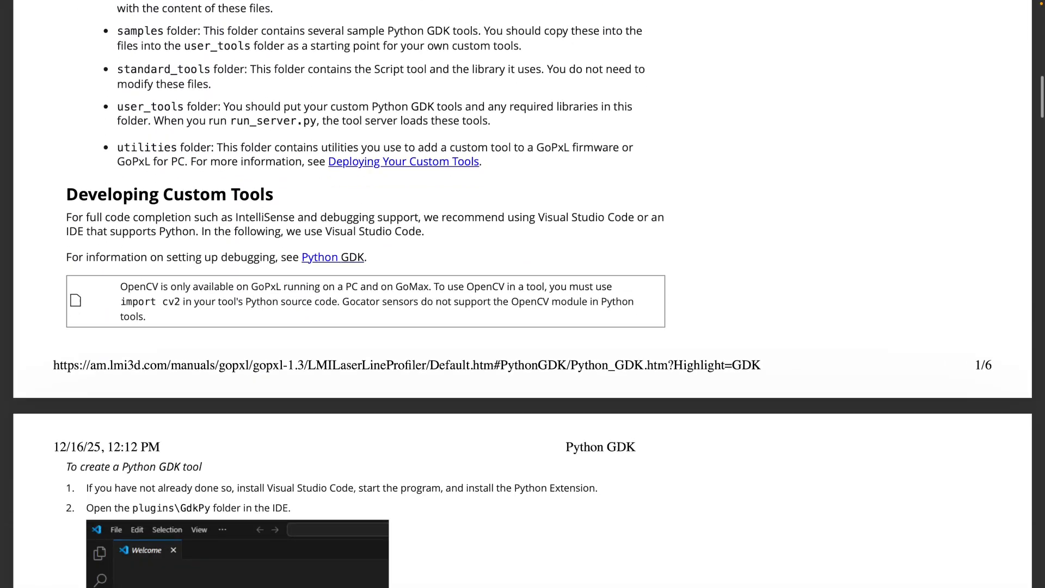
scroll(364, 294, "down", 5)
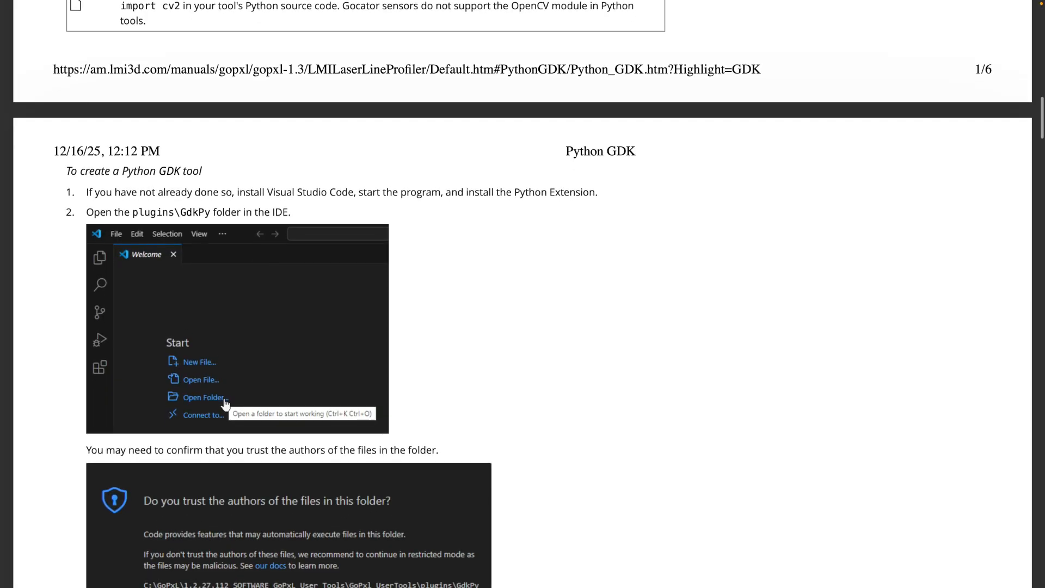
scroll(364, 294, "down", 6)
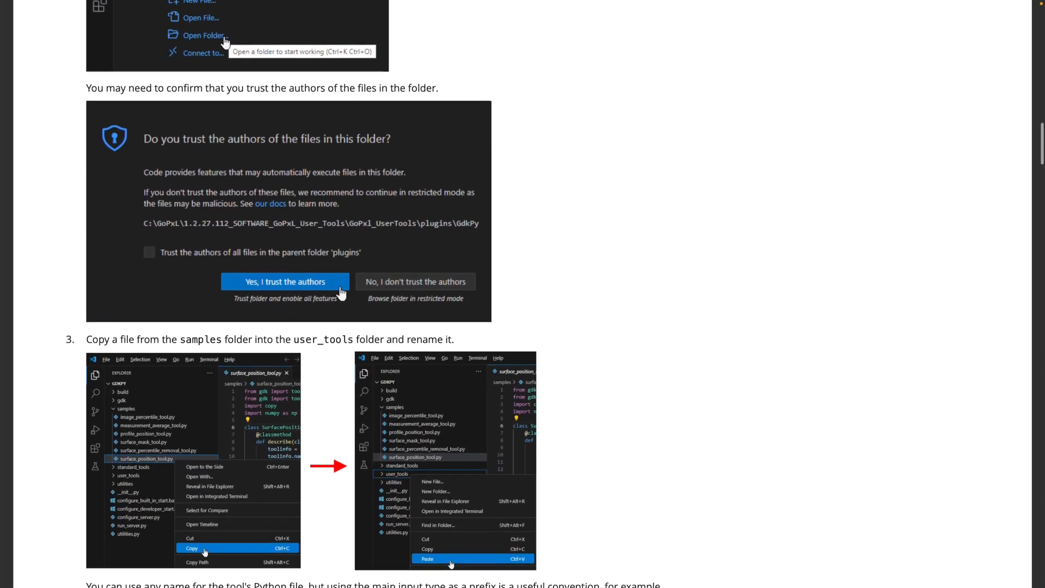
scroll(364, 294, "down", 8)
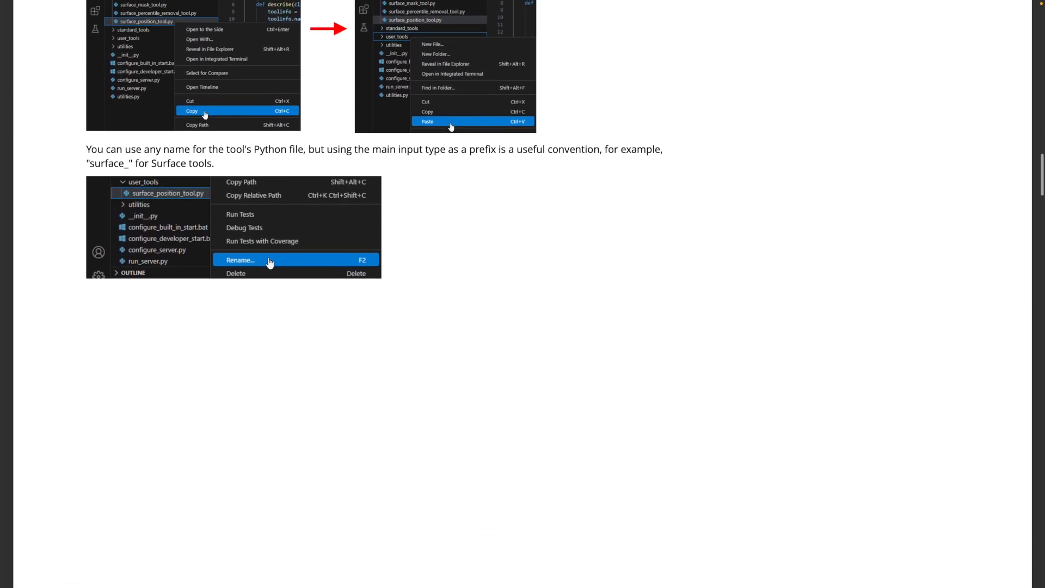
scroll(522, 294, "down", 7)
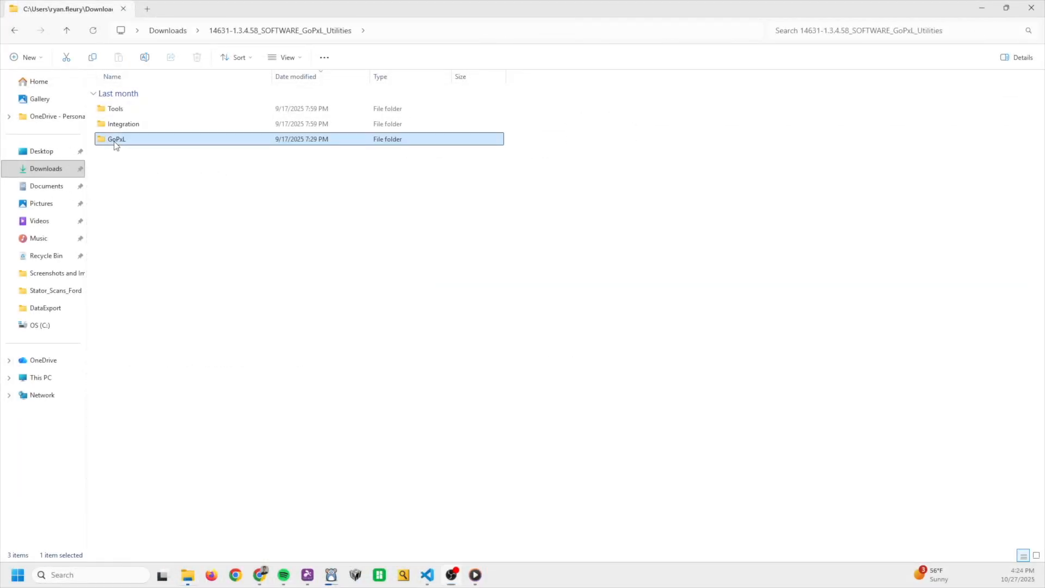
Step: In File Explorer, open the GoPxL folder of 14631-1.3.4.58_SOFTWARE_GoPxL_Utilities and launch a GoPxL x64 instance
double_click(114, 143)
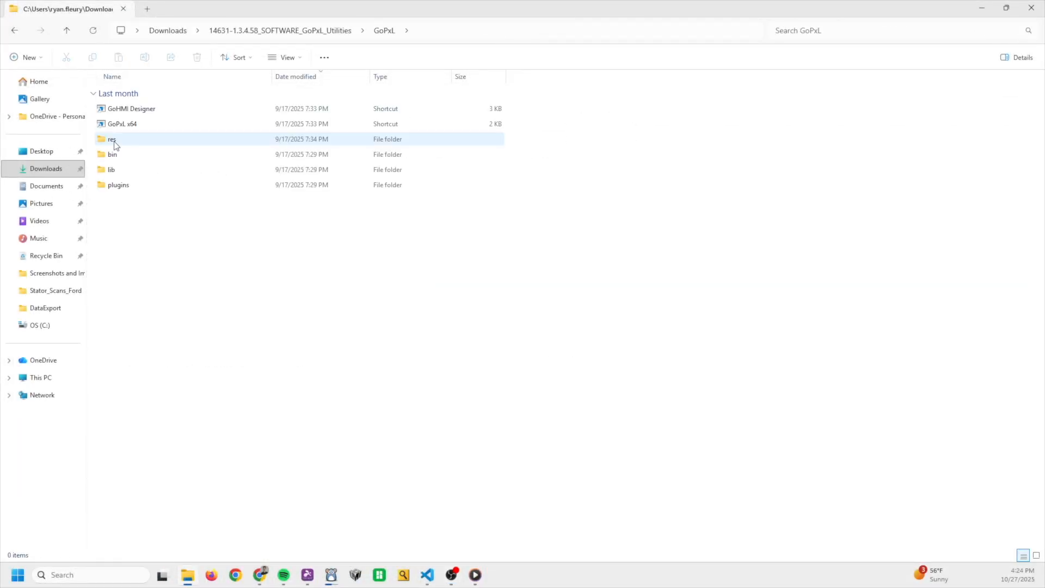
left_click(122, 128)
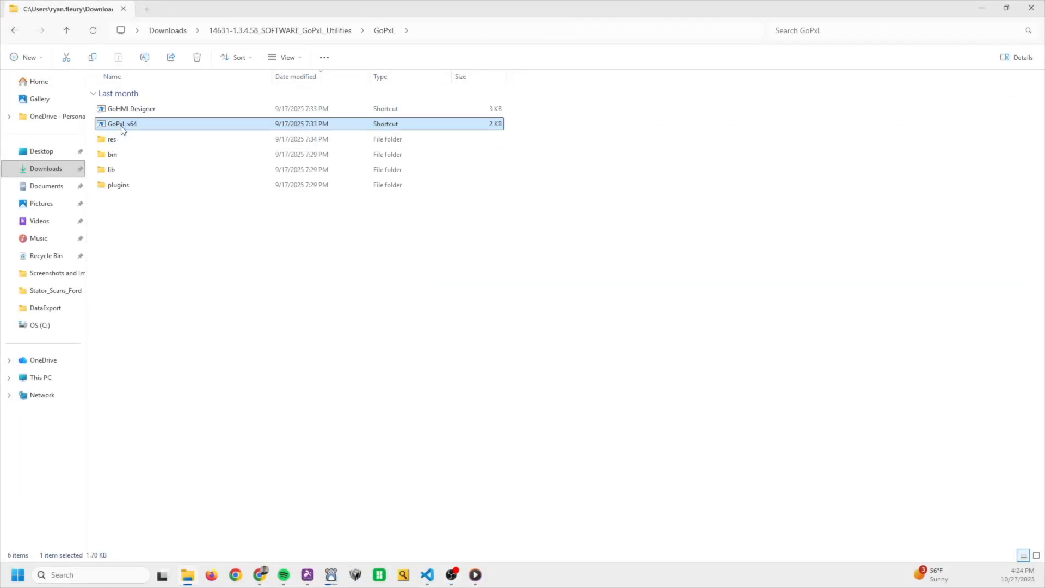
double_click(122, 128)
left_click(443, 282)
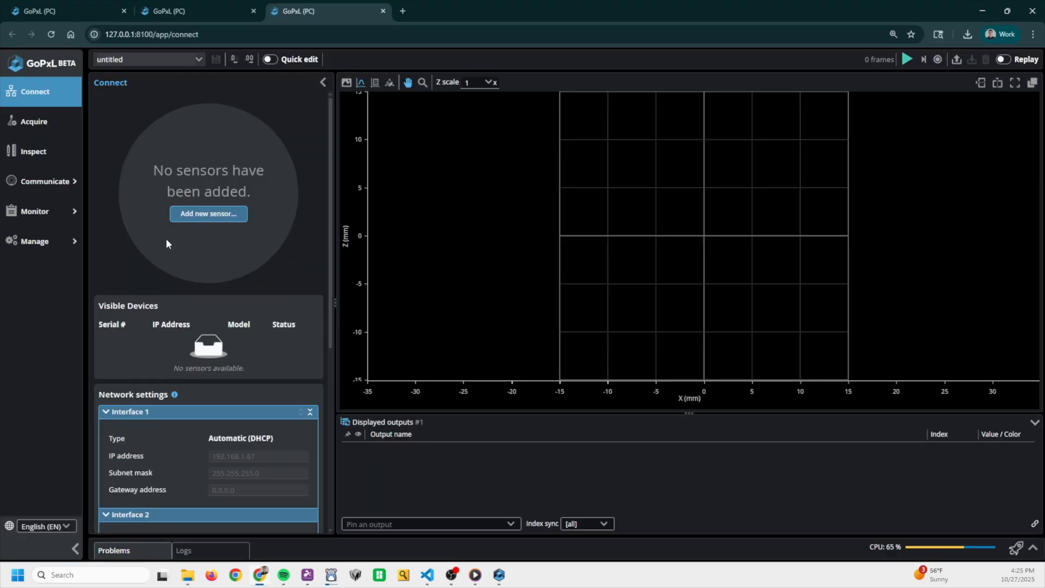
Step: Upload and apply the support file AI_VID_1.3.gpsup from Downloads, replacing all configuration and data in the GoPxL instance
left_click(57, 248)
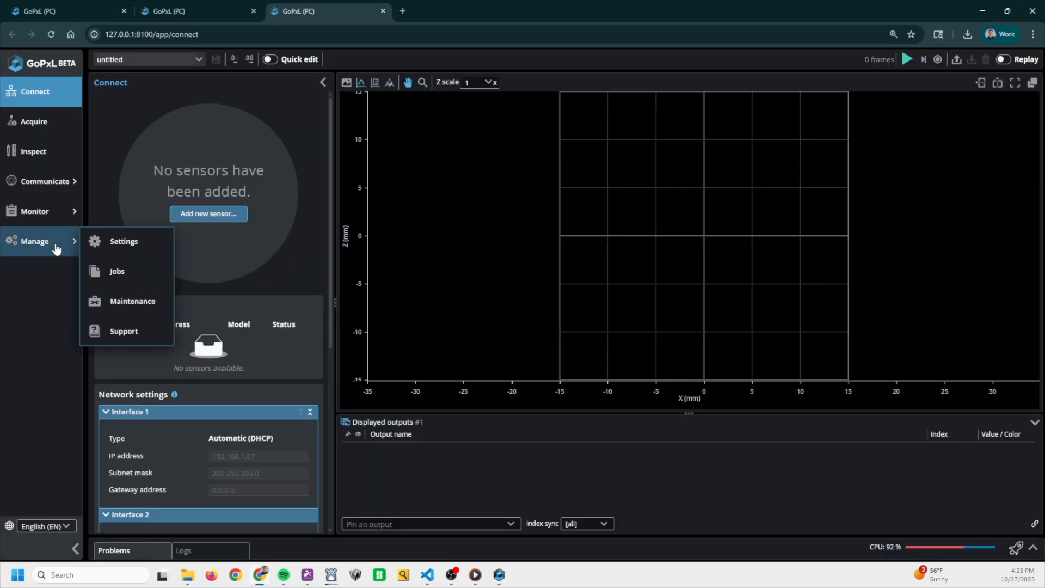
left_click(122, 333)
left_click(253, 286)
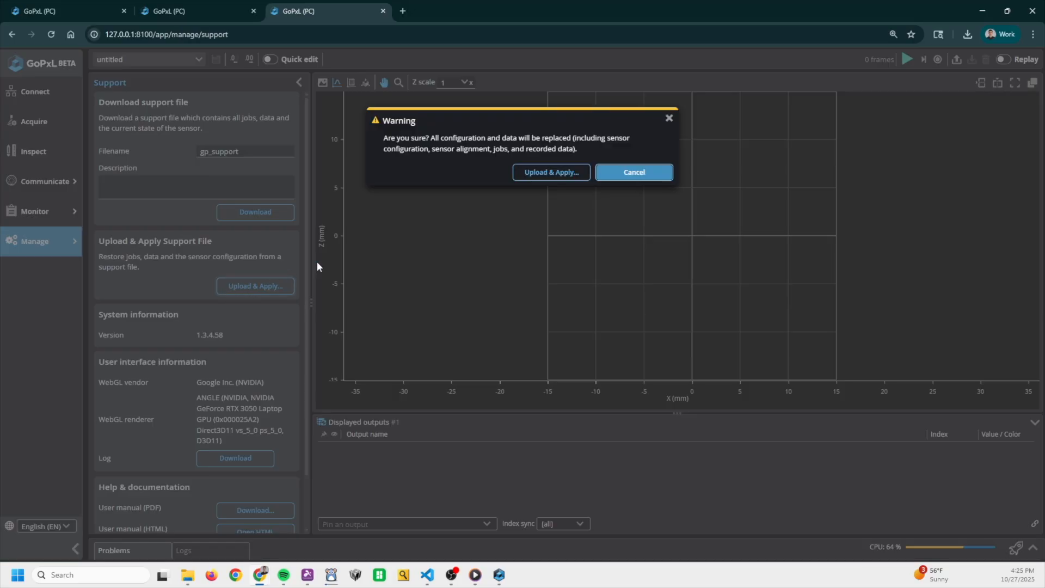
left_click(517, 183)
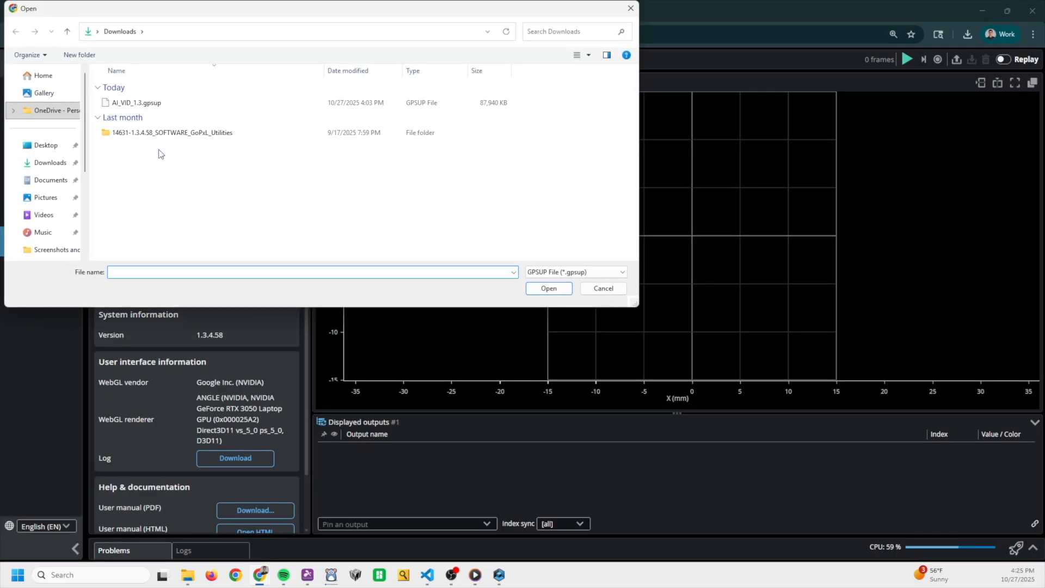
left_click(137, 104)
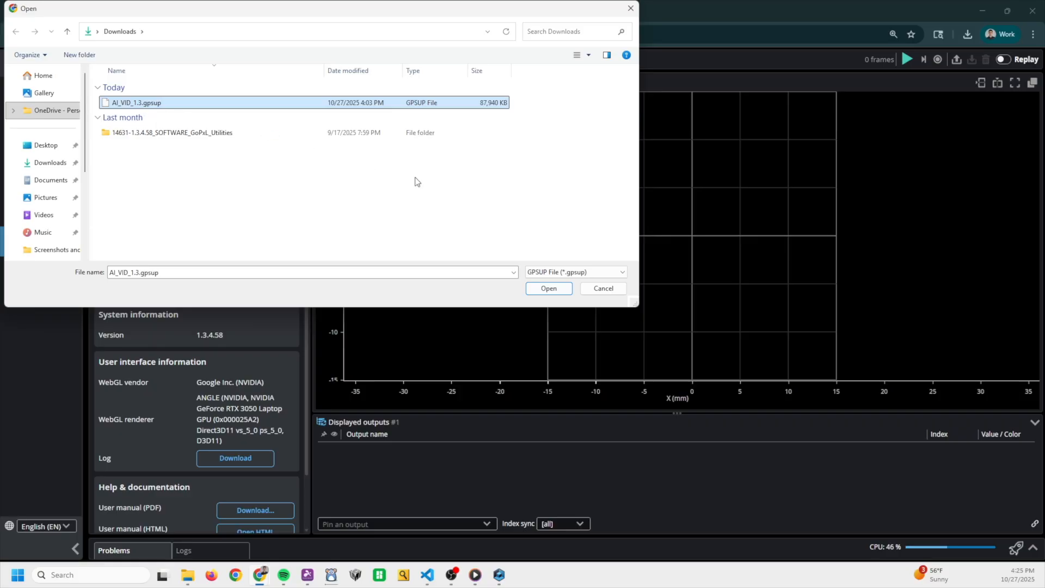
left_click(549, 289)
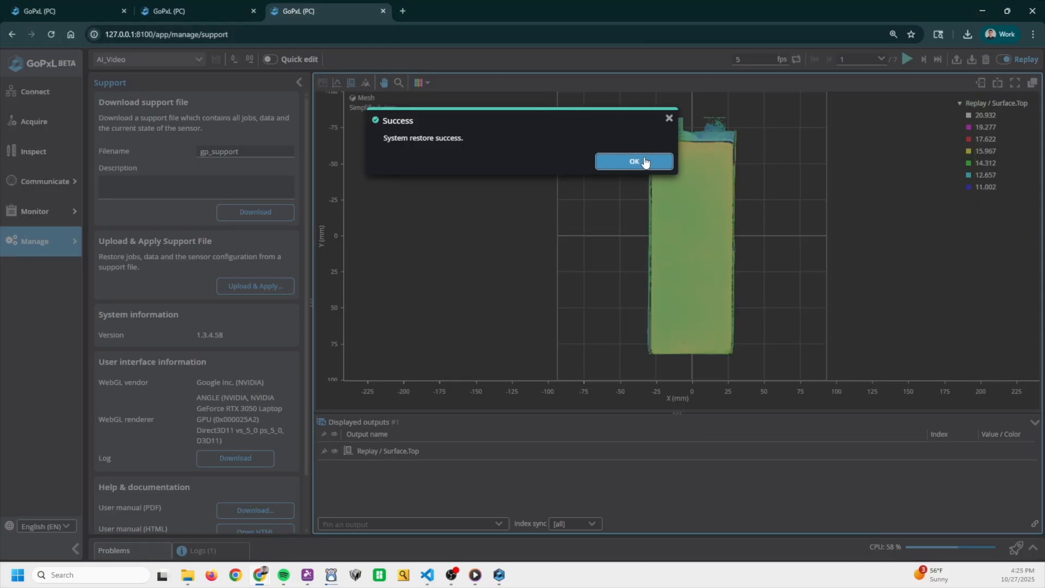
left_click(641, 161)
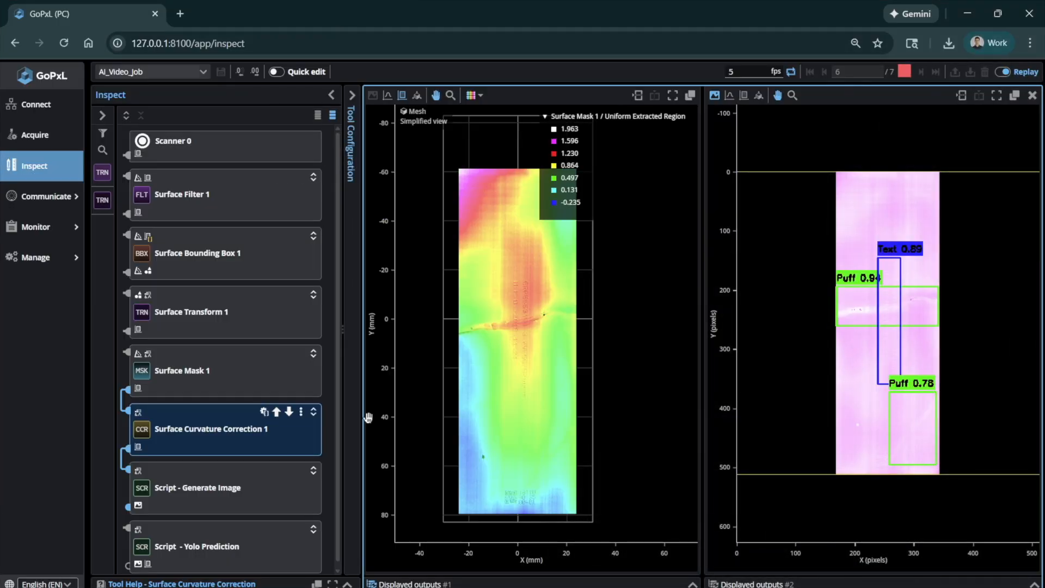
Step: Show GoPxL full screen and step through the Surface Filter 1, Surface Bounding Box 1, Surface Transform 1 and Surface Mask 1 inspection tools
key("F11")
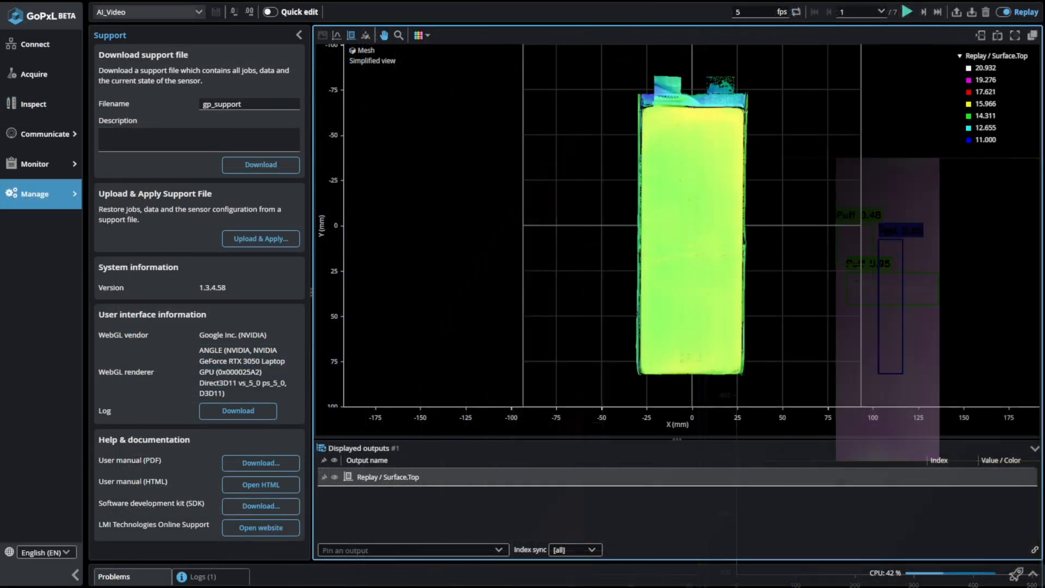
left_click(45, 116)
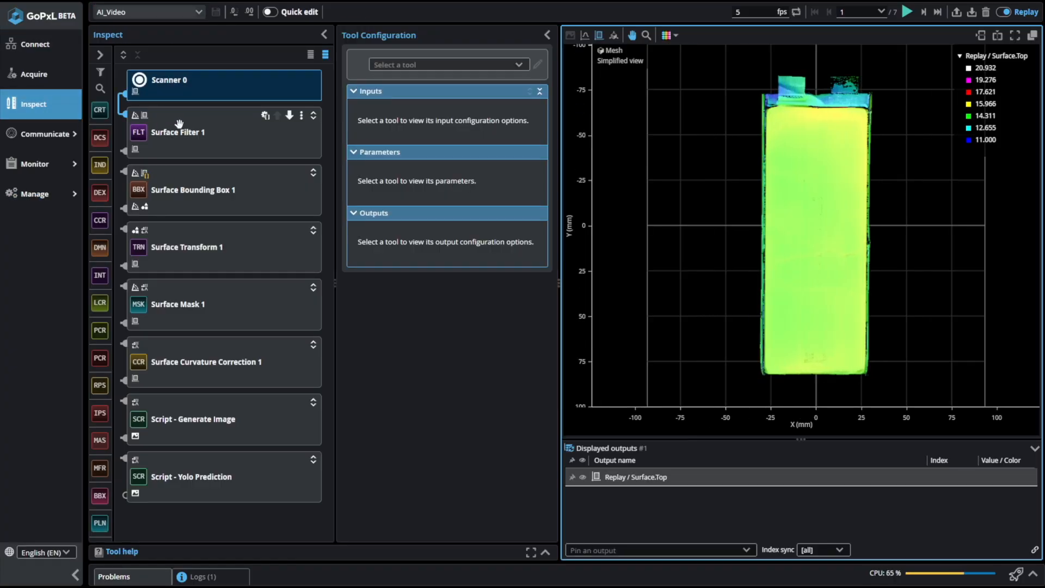
left_click(176, 124)
left_click(179, 187)
left_click(185, 248)
left_click(188, 299)
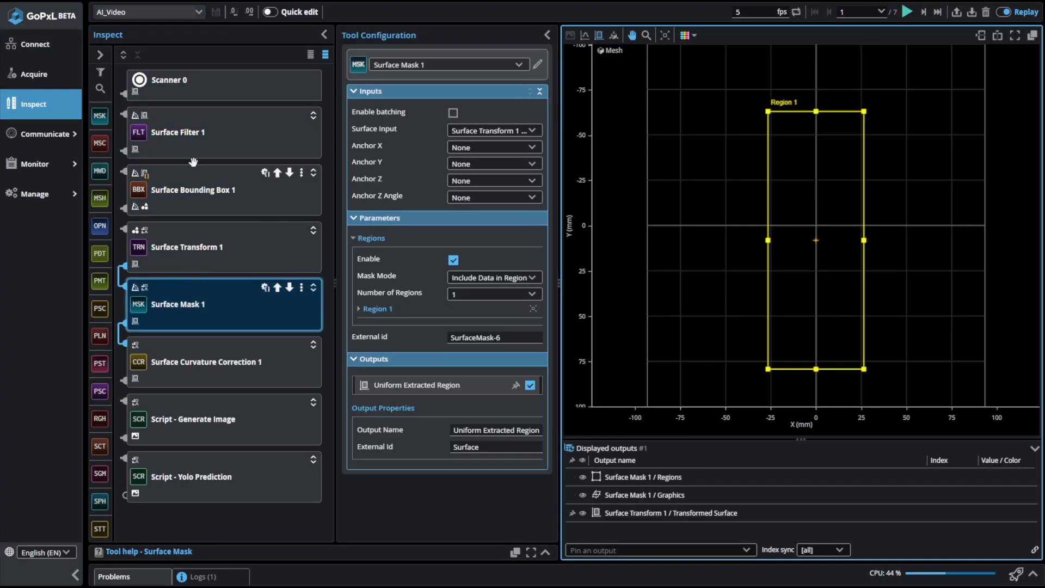
Step: Examine the filter type of Surface Filter 1 and display its Filtered Surface output in 3D
left_click(187, 133)
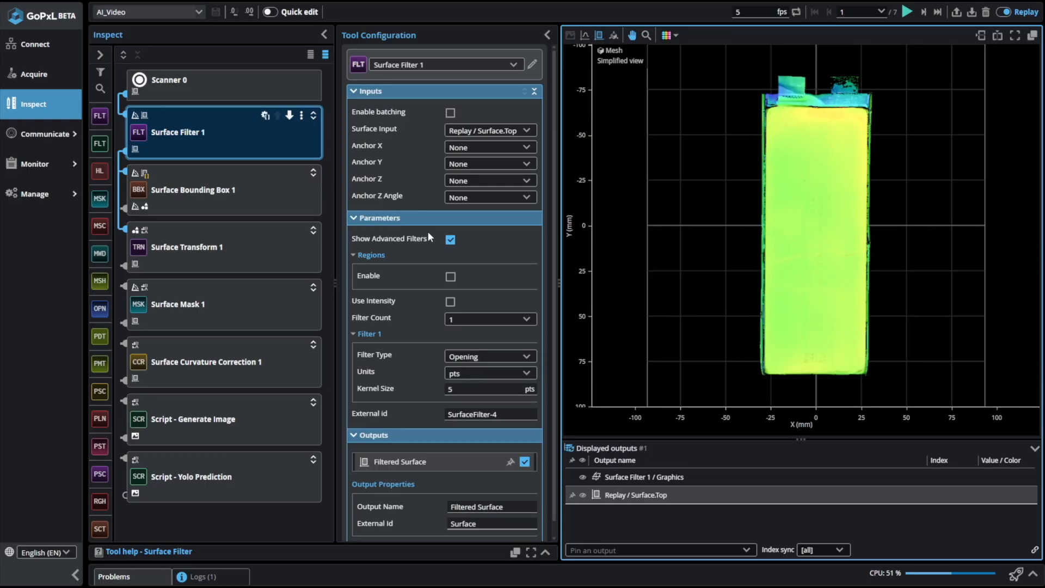
left_click(490, 363)
left_click(491, 363)
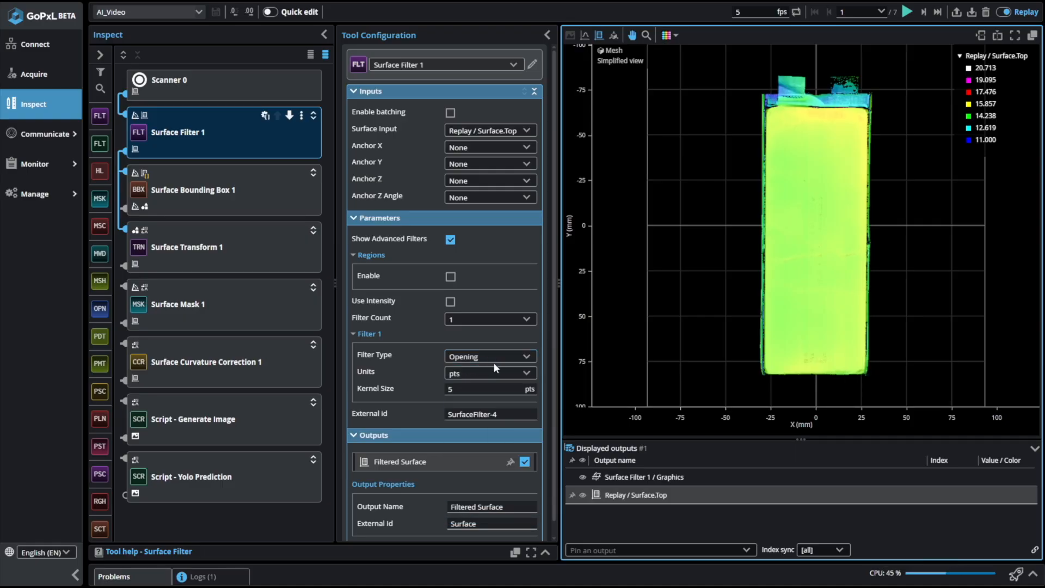
left_click(425, 465)
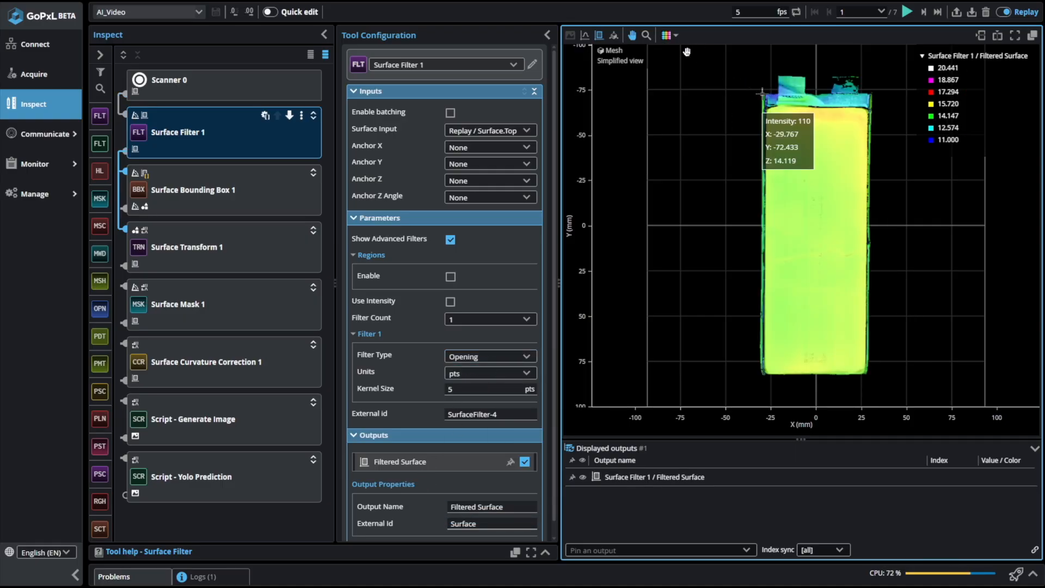
left_click(613, 35)
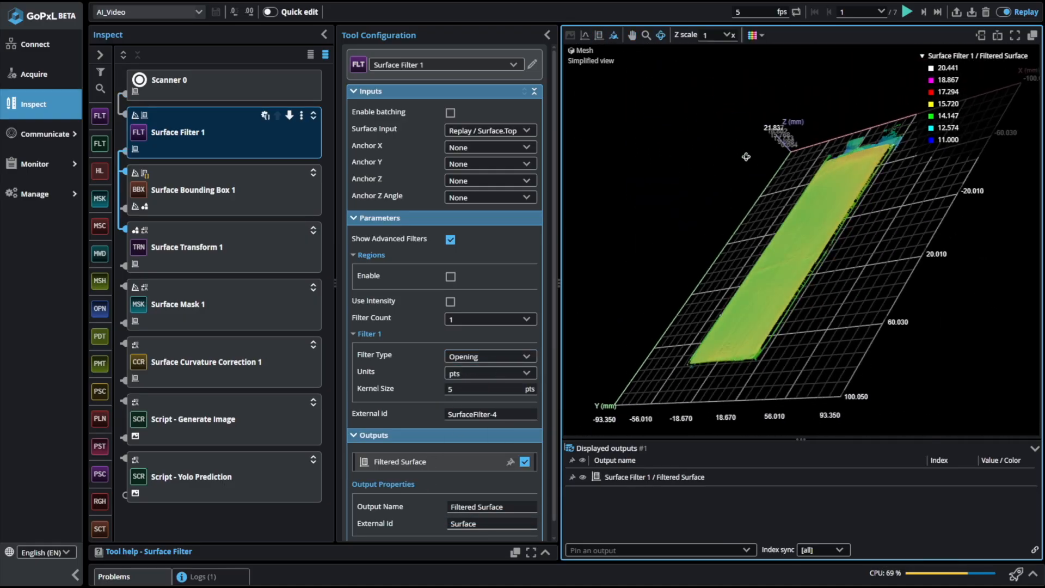
Step: Inspect the Surface Bounding Box 1 tool in 3D by displaying its Y and Z position outputs on the surface
left_click(218, 191)
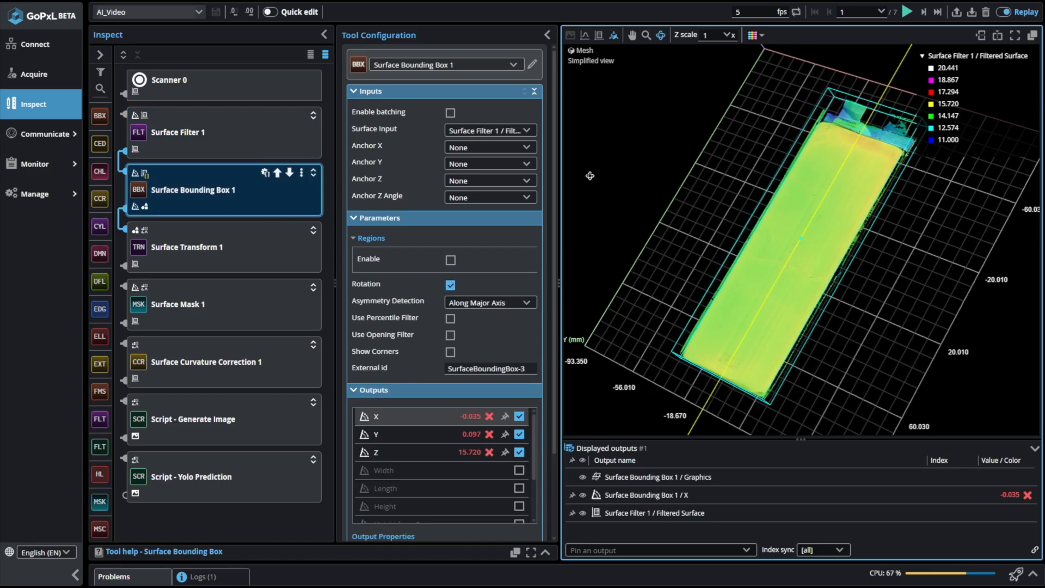
left_click_drag(590, 175, 749, 321)
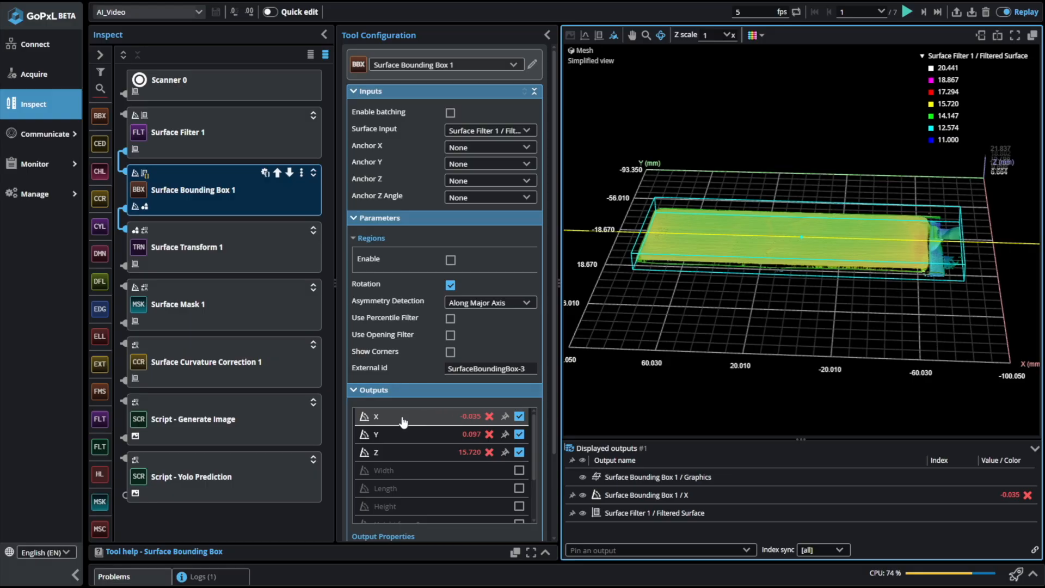
left_click(405, 434)
left_click(408, 453)
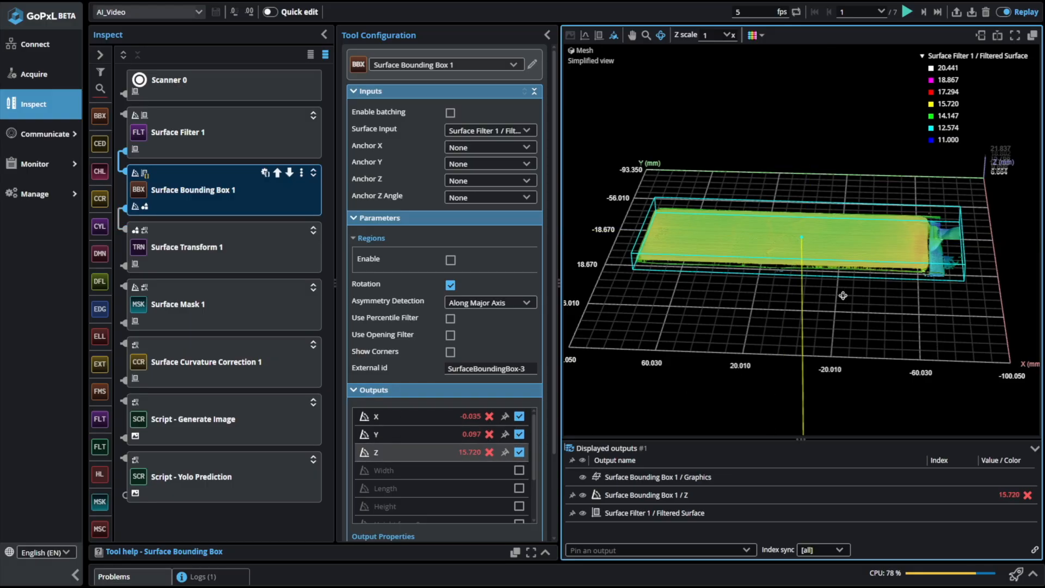
left_click_drag(877, 226, 846, 280)
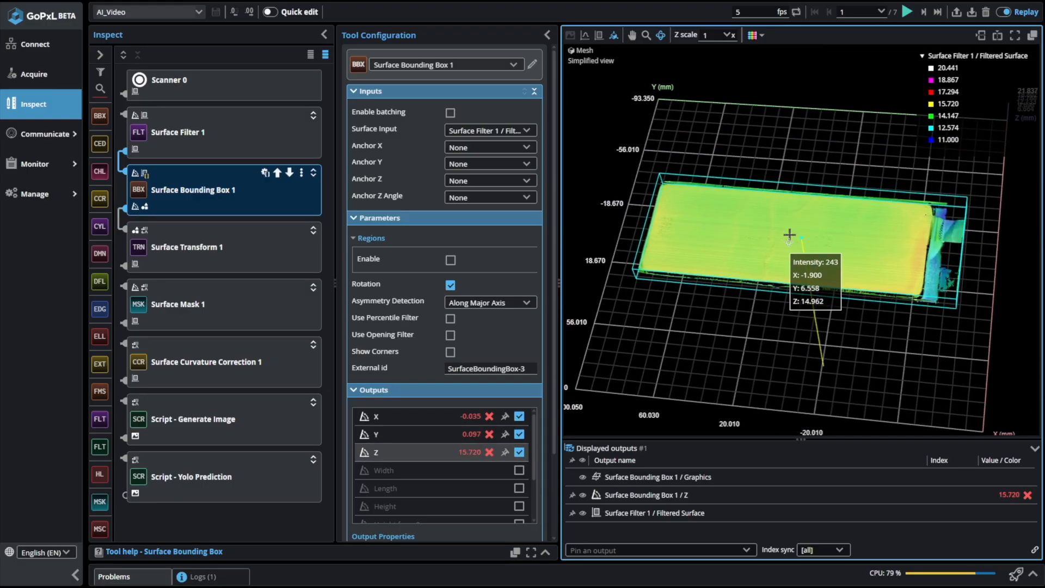
left_click_drag(723, 260, 620, 299)
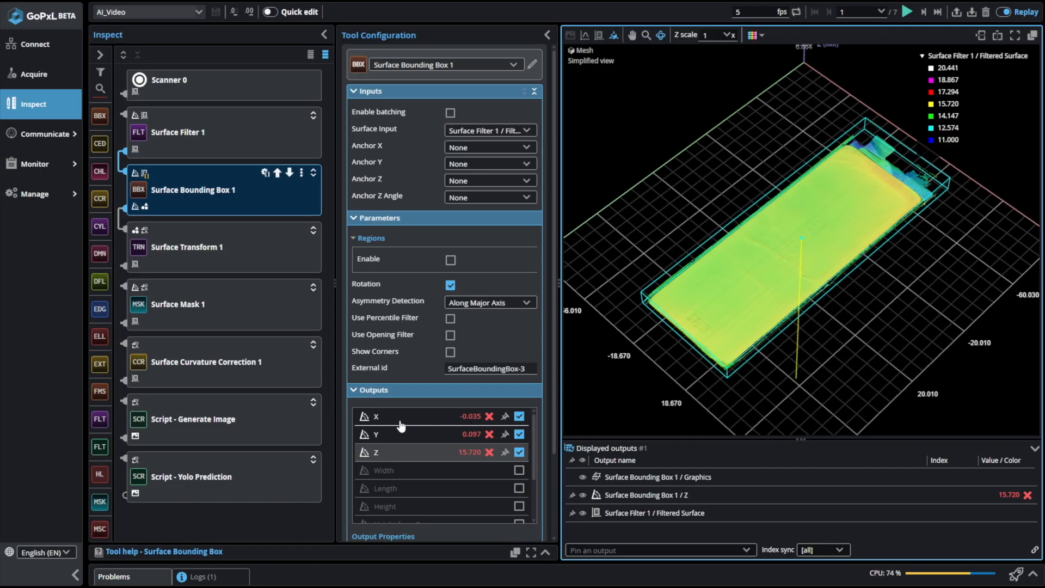
Step: Display the Center Point and Box Axis Line outputs of Surface Bounding Box 1 on the 3D surface
scroll(401, 436, "down", 2)
left_click(404, 505)
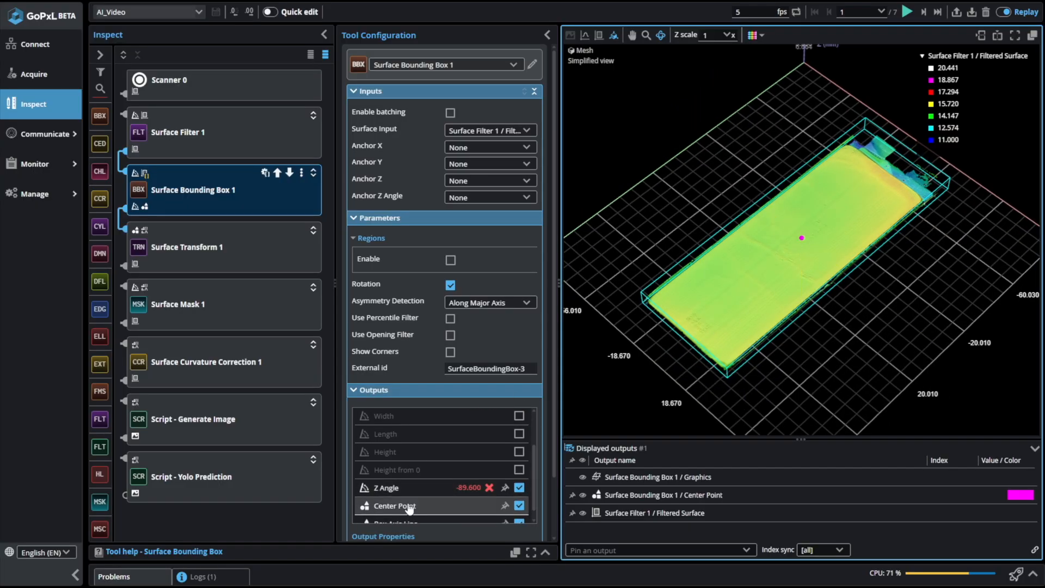
scroll(411, 514, "down", 1)
left_click(402, 514)
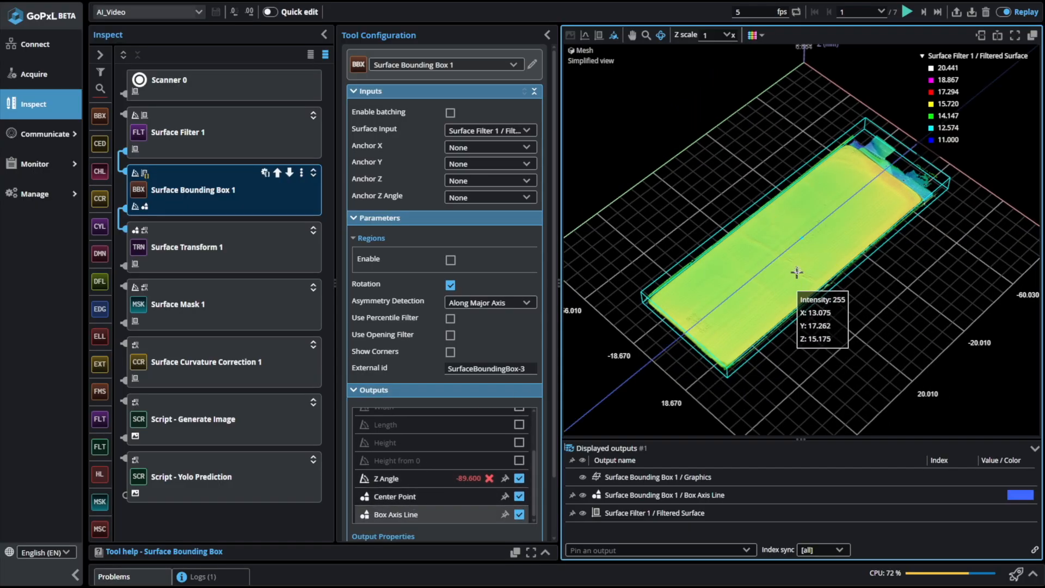
left_click_drag(794, 282, 842, 302)
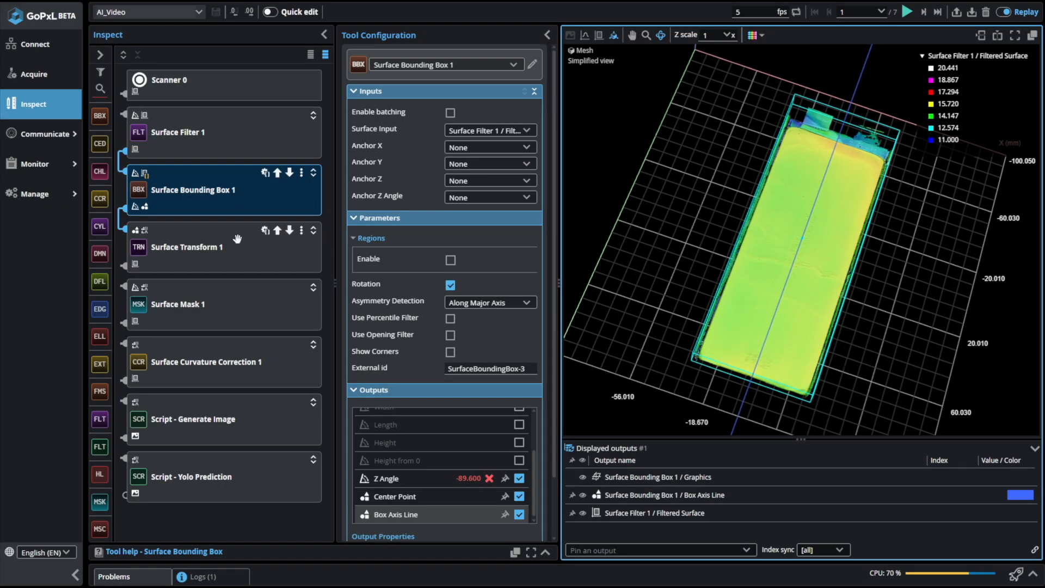
Step: Examine the sources available for the Line and Point inputs of Surface Transform 1
left_click(194, 246)
left_click(474, 166)
left_click(490, 196)
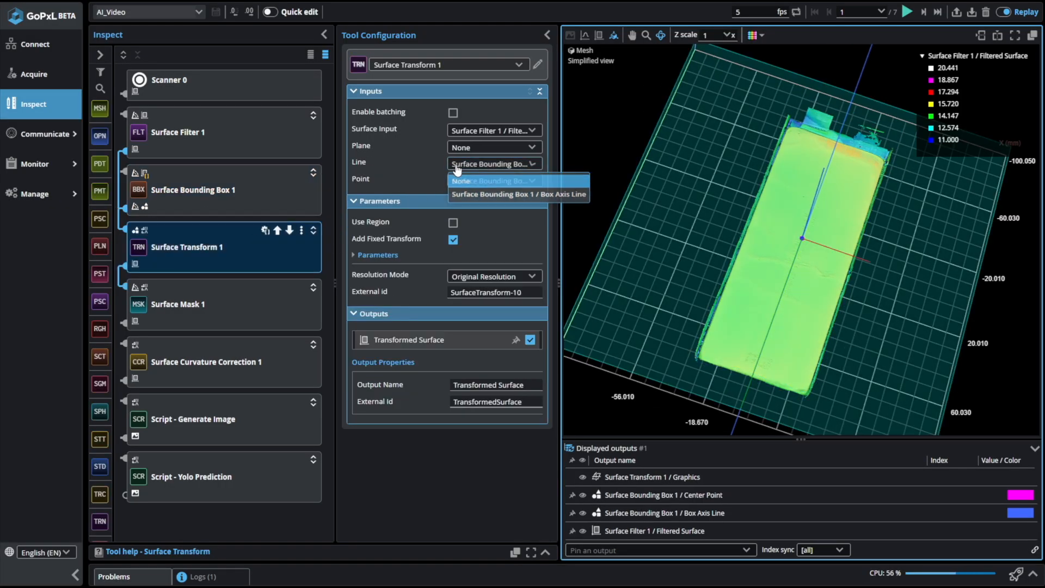
left_click(465, 184)
left_click(464, 212)
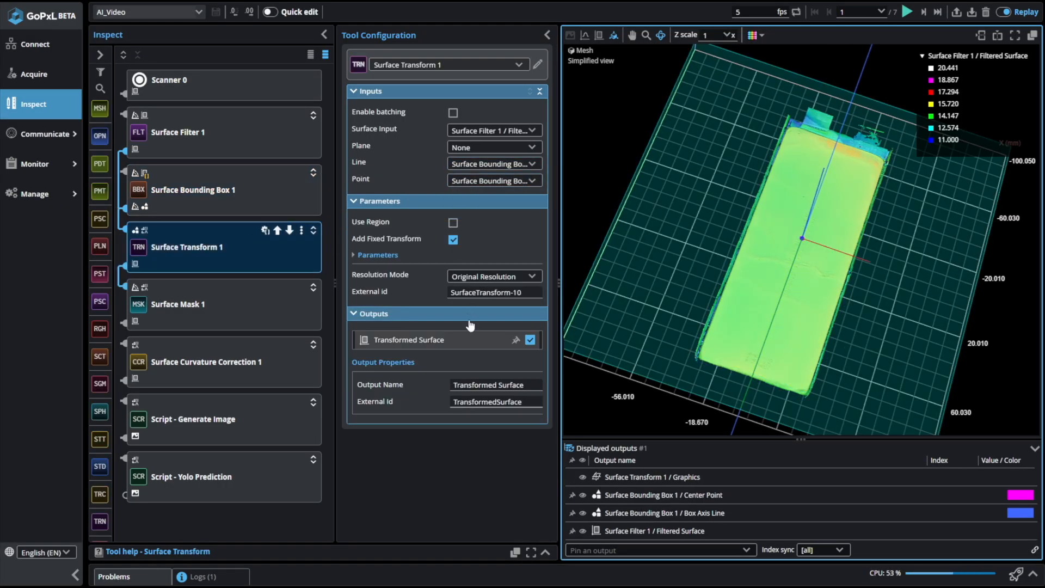
Step: Display the Transformed Surface output of Surface Transform 1 and advance the replay to frame 4
left_click(407, 340)
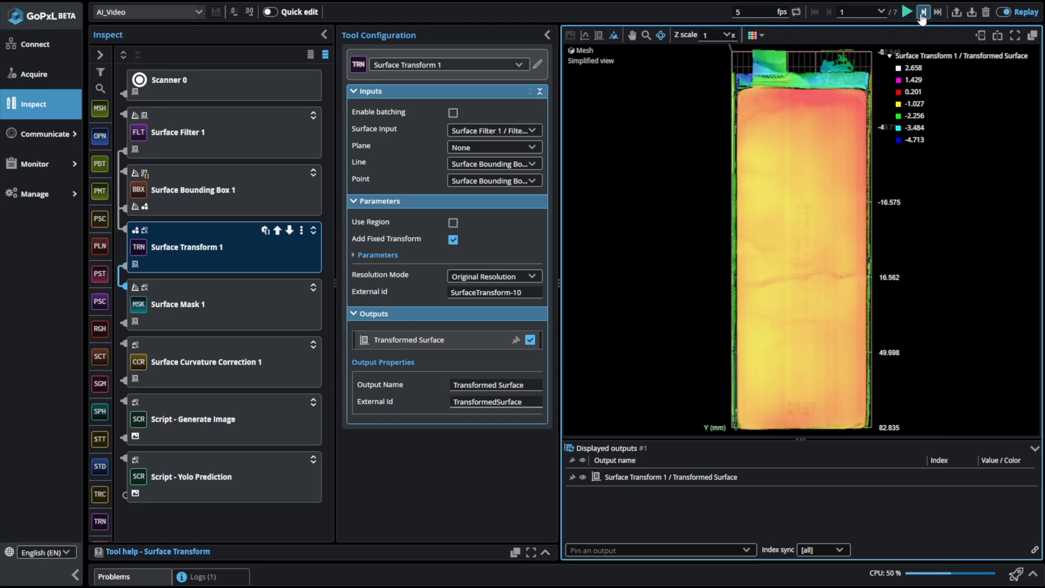
left_click(923, 13)
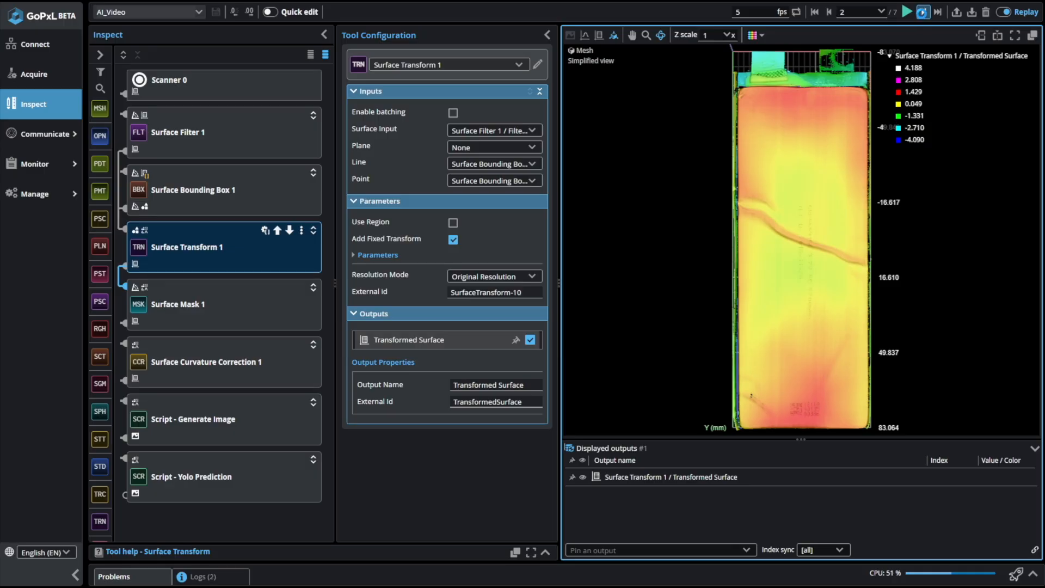
left_click(923, 13)
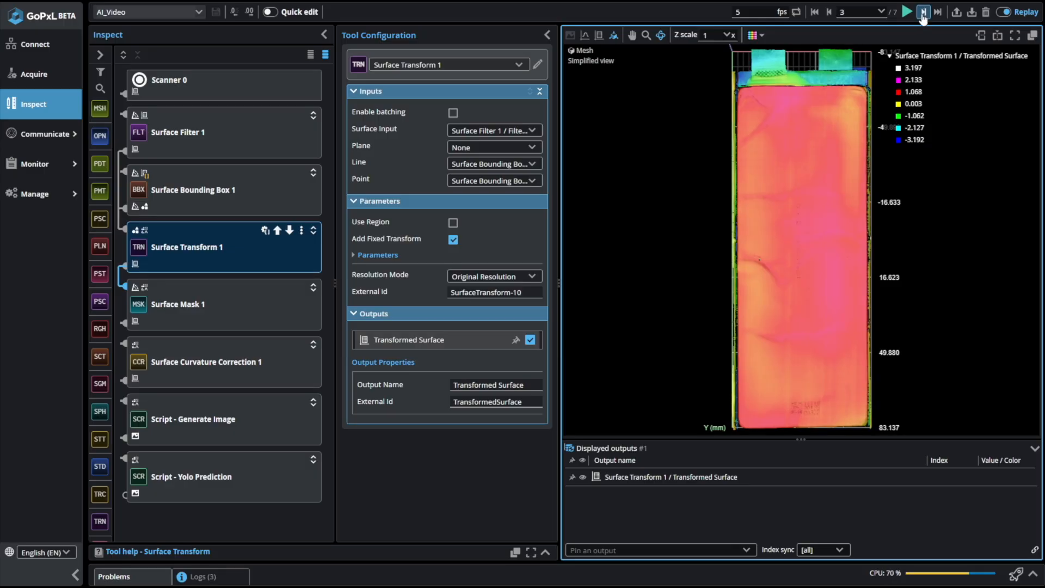
left_click(922, 15)
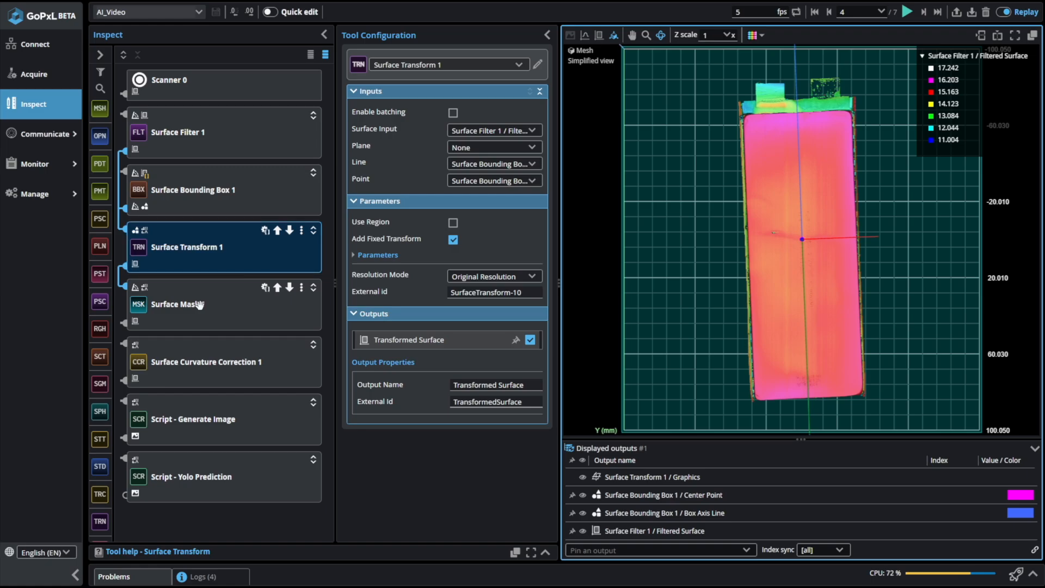
Step: Inspect the Surface Mask 1 region in 2D, display its Uniform Extracted Region output and advance the replay to frame 5
left_click(199, 305)
left_click(599, 36)
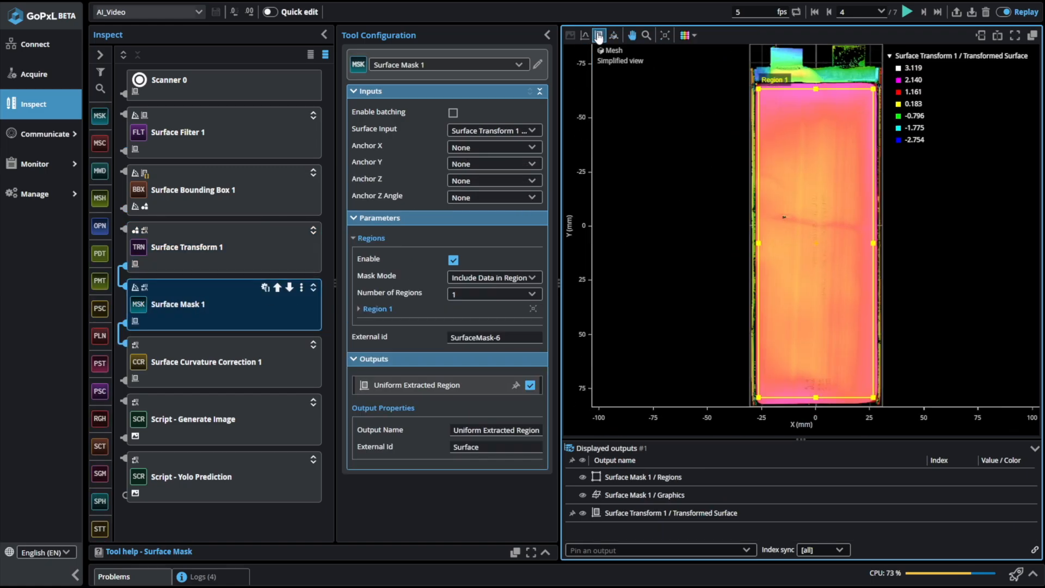
left_click(398, 389)
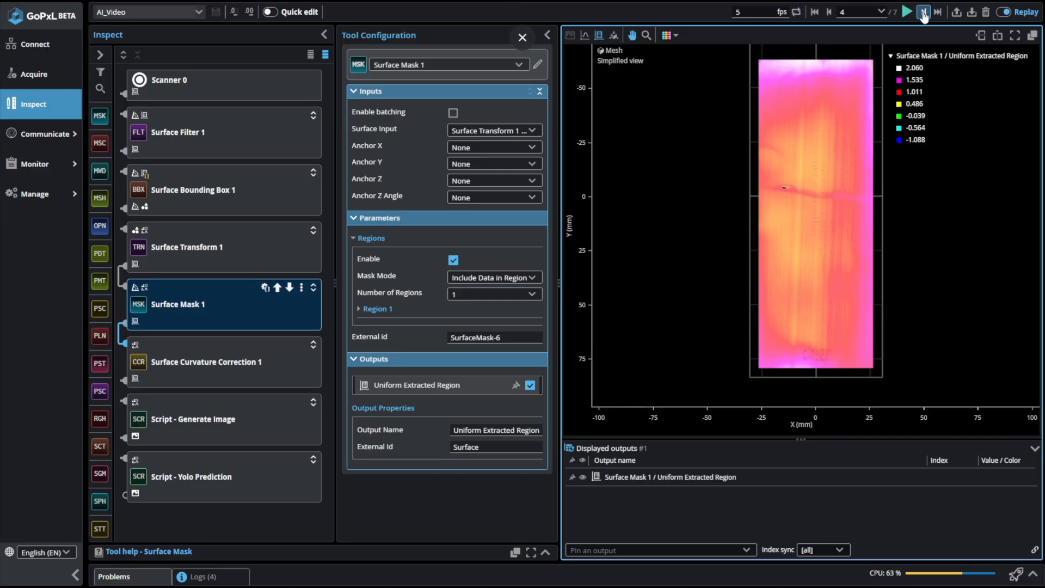
left_click(924, 13)
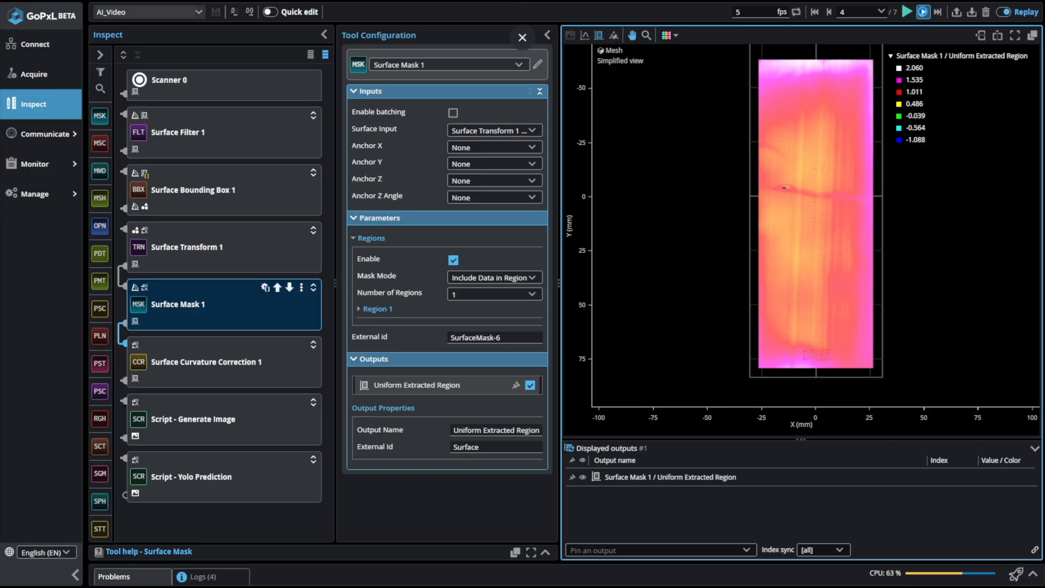
Step: Display the Difference Surface output of Surface Curvature Correction 1 in 3D and examine it at an angle
left_click(220, 379)
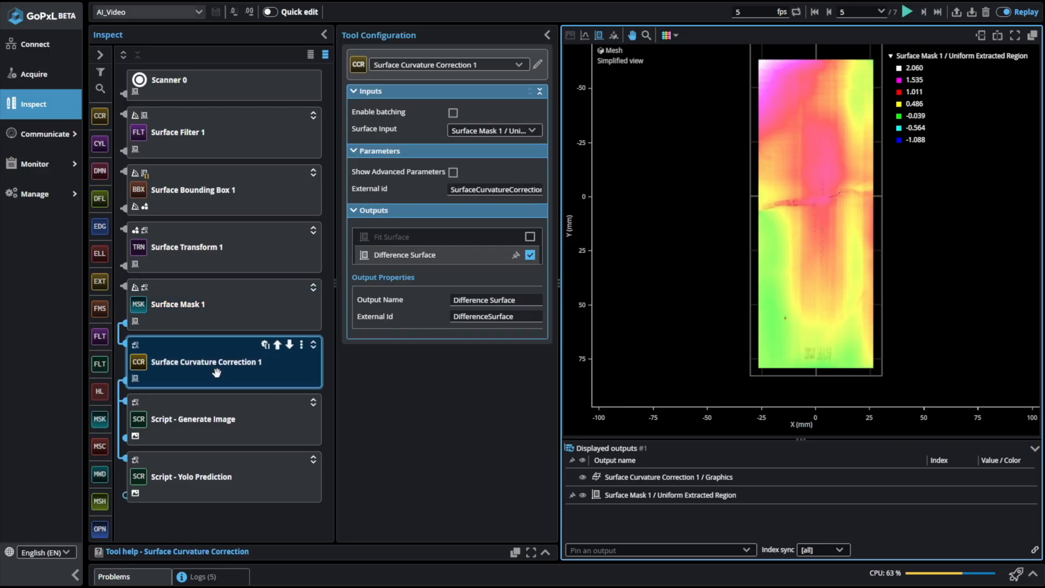
left_click(422, 262)
left_click(614, 36)
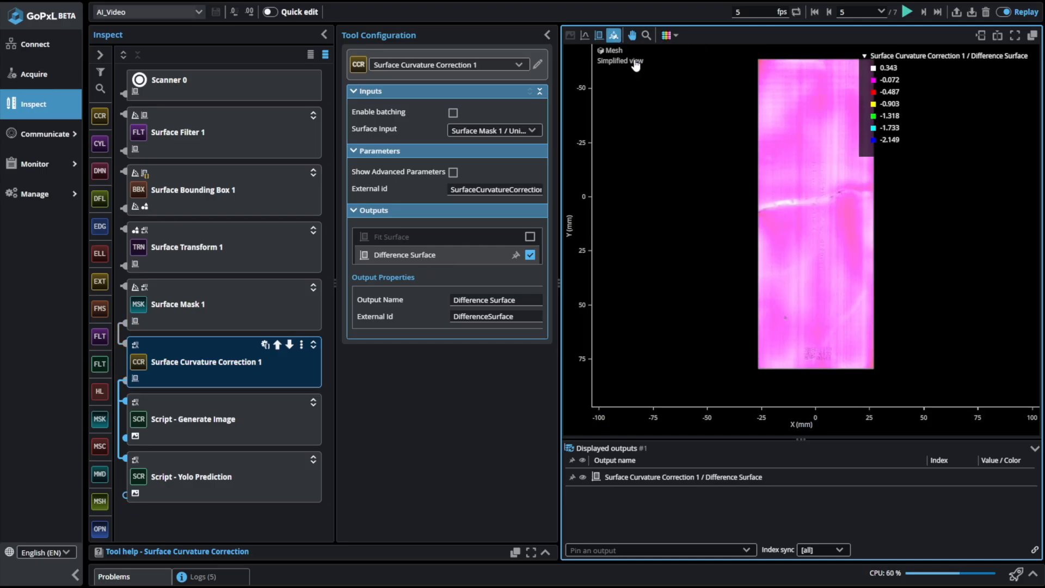
left_click_drag(879, 240, 841, 234)
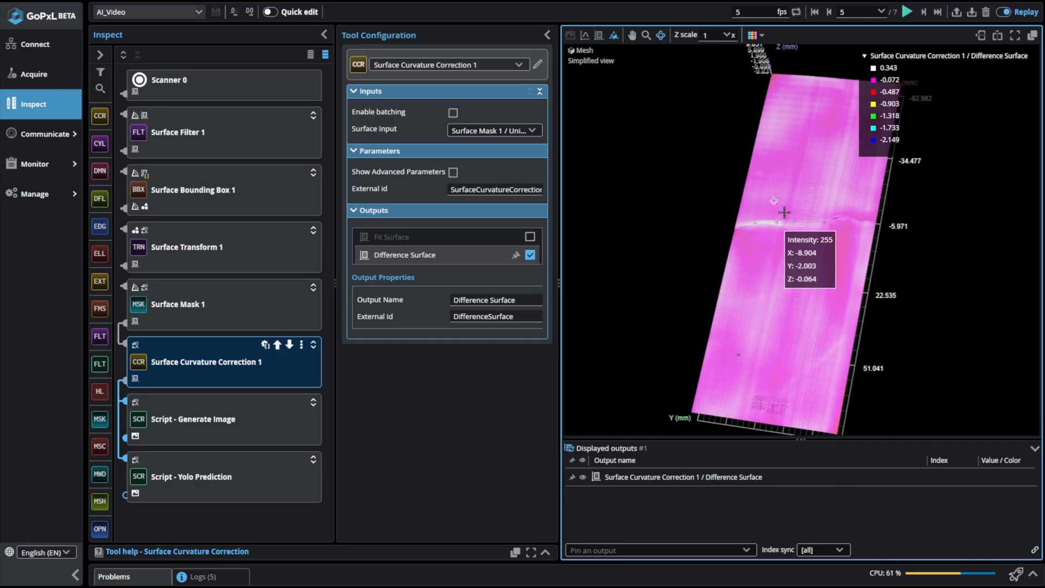
left_click_drag(699, 226, 712, 247)
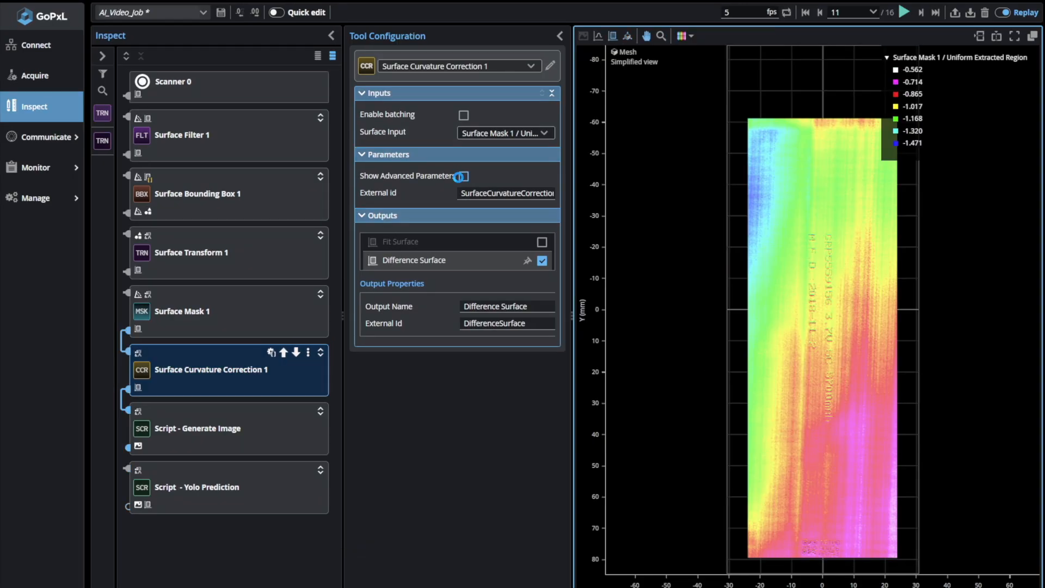
Step: Show the advanced parameters of Surface Curvature Correction 1, set Polynomial Order to 5 and view the corrected surface in 3D
left_click(462, 176)
left_click(479, 228)
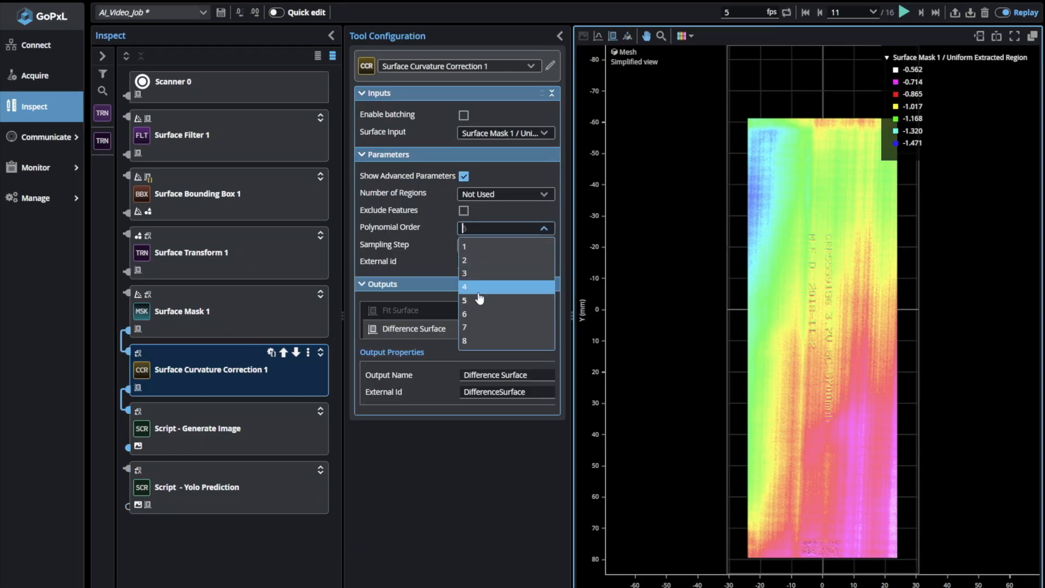
left_click(478, 299)
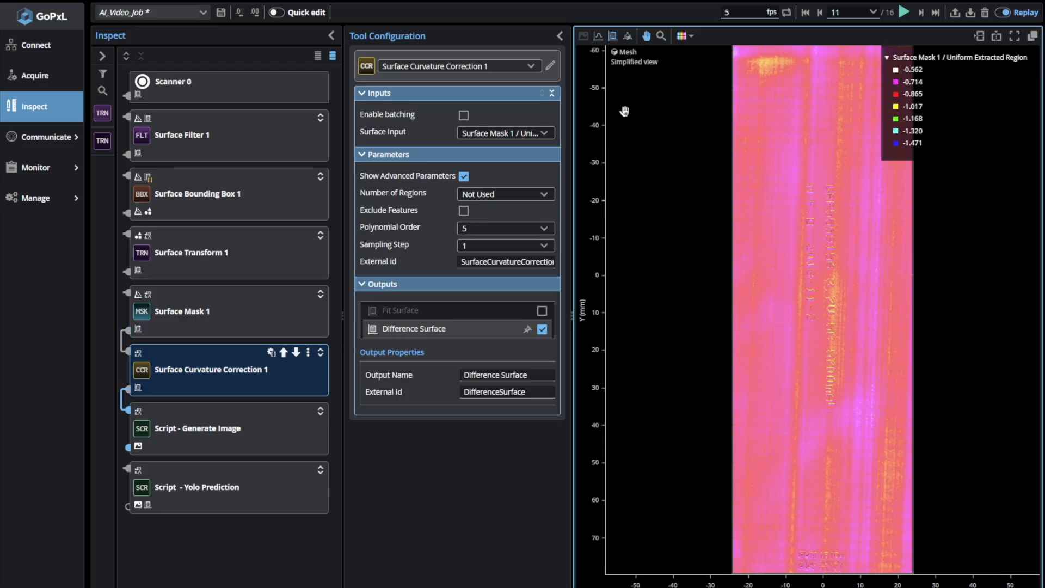
left_click(627, 36)
left_click_drag(725, 266, 825, 354)
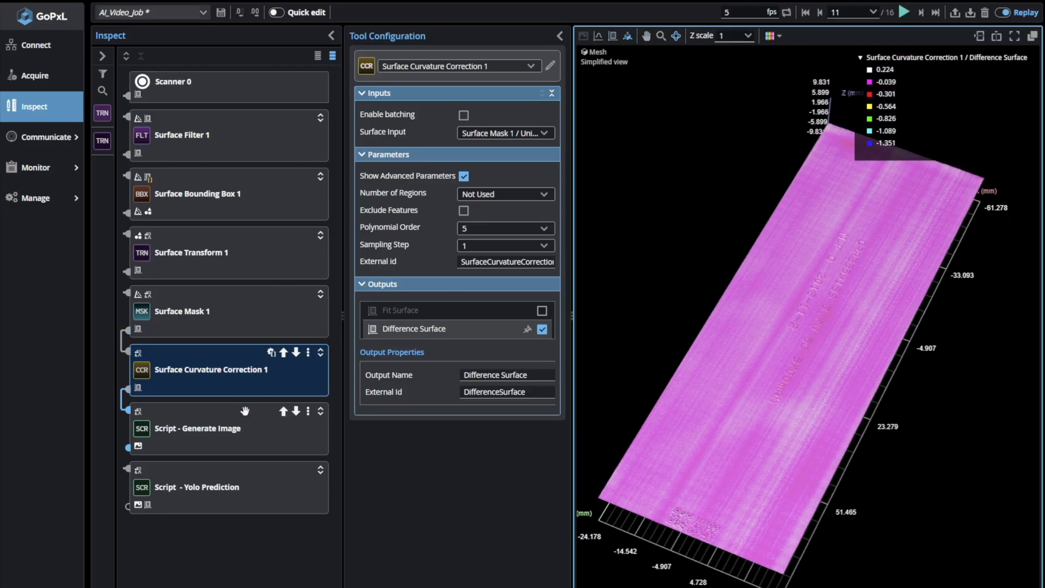
Step: Enlarge the code editor of the Script - Generate Image tool and read its script through to the end
left_click(235, 431)
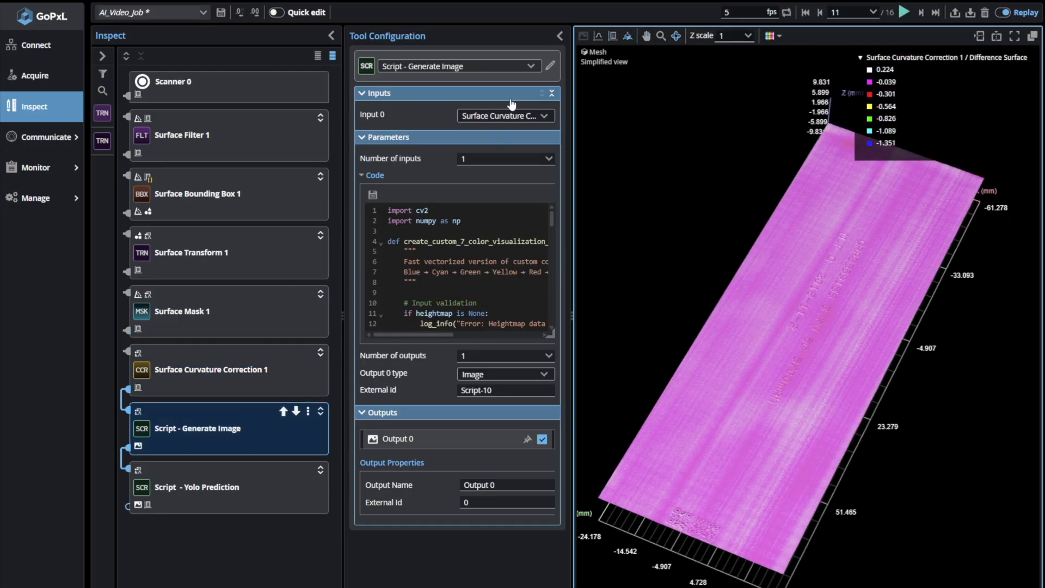
left_click(331, 36)
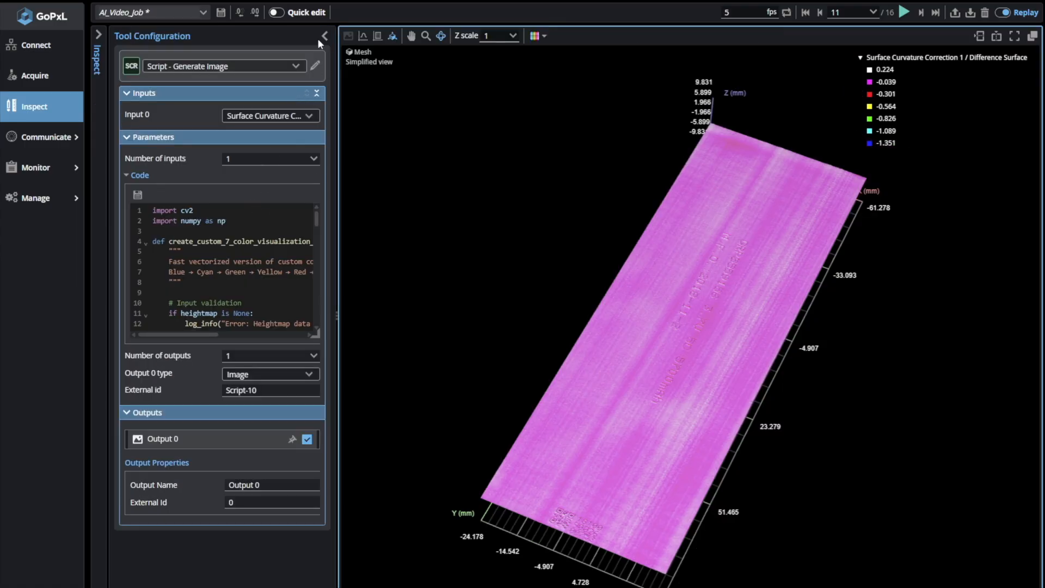
left_click(99, 34)
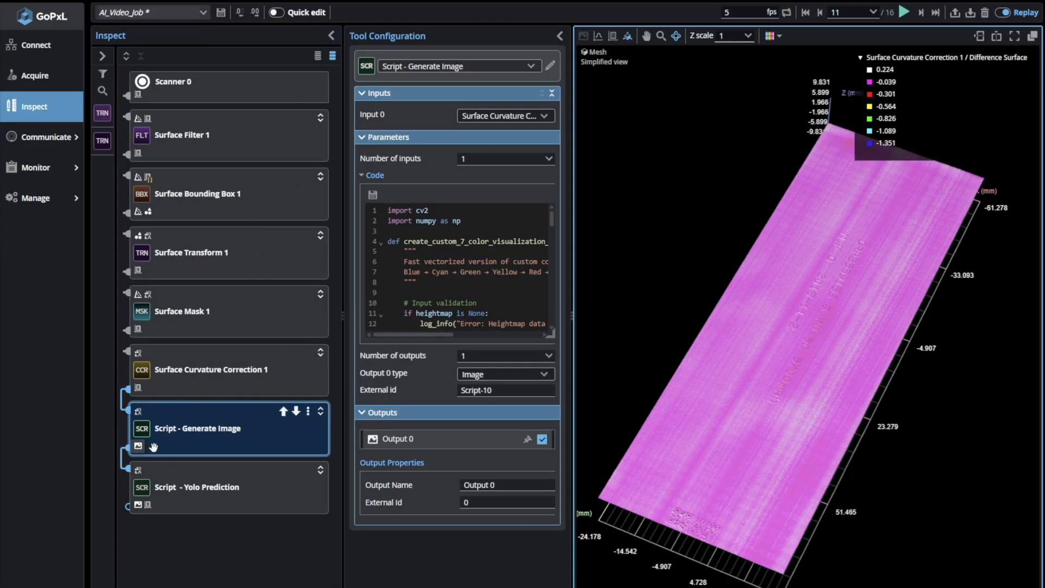
left_click(331, 36)
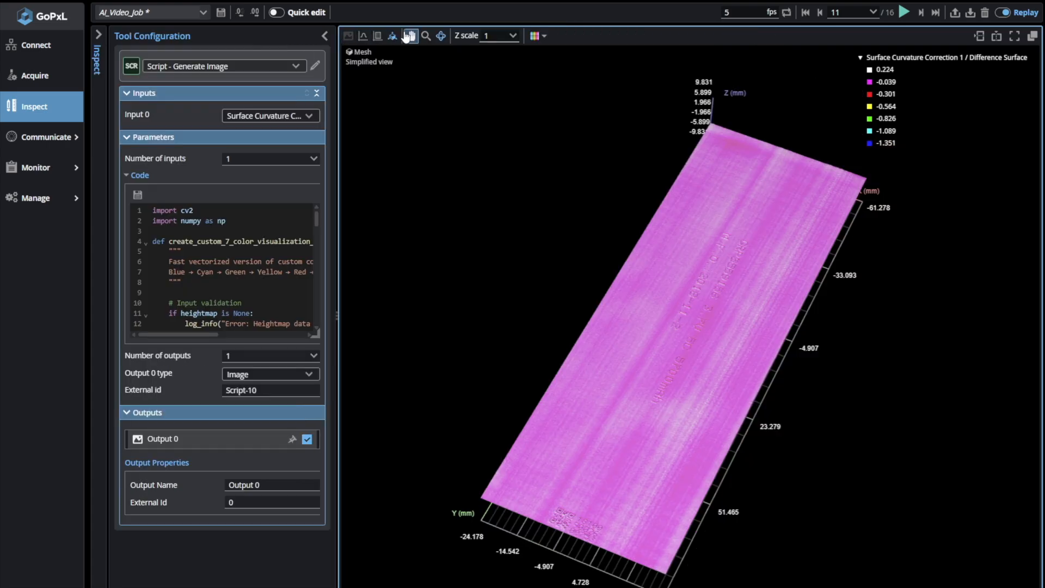
left_click_drag(337, 36, 775, 568)
left_click_drag(777, 259, 765, 483)
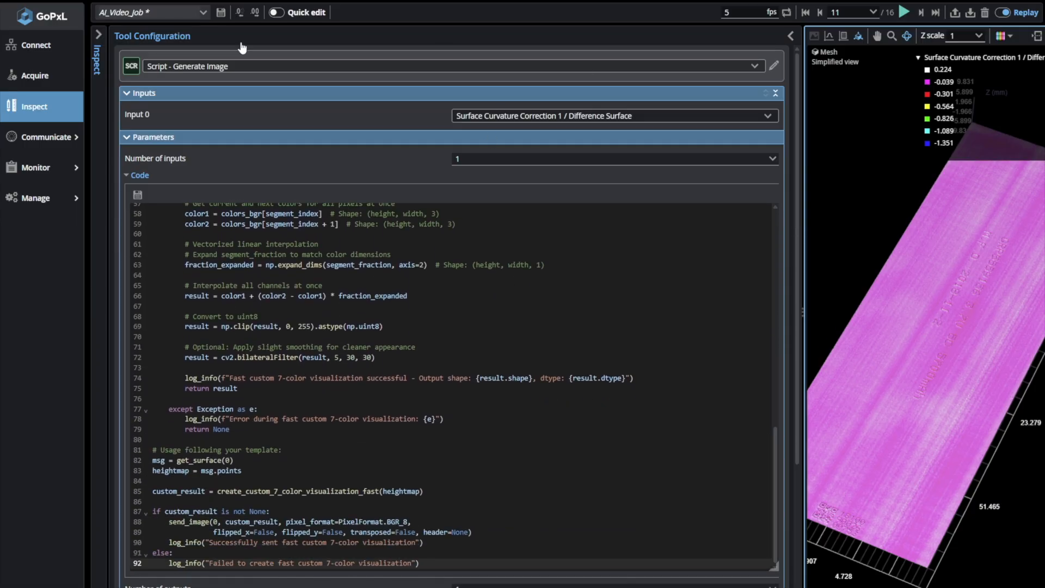
Step: Enlarge the code editor of the Script - Yolo Prediction tool and go to the model inference code near its end
left_click(98, 35)
left_click(170, 478)
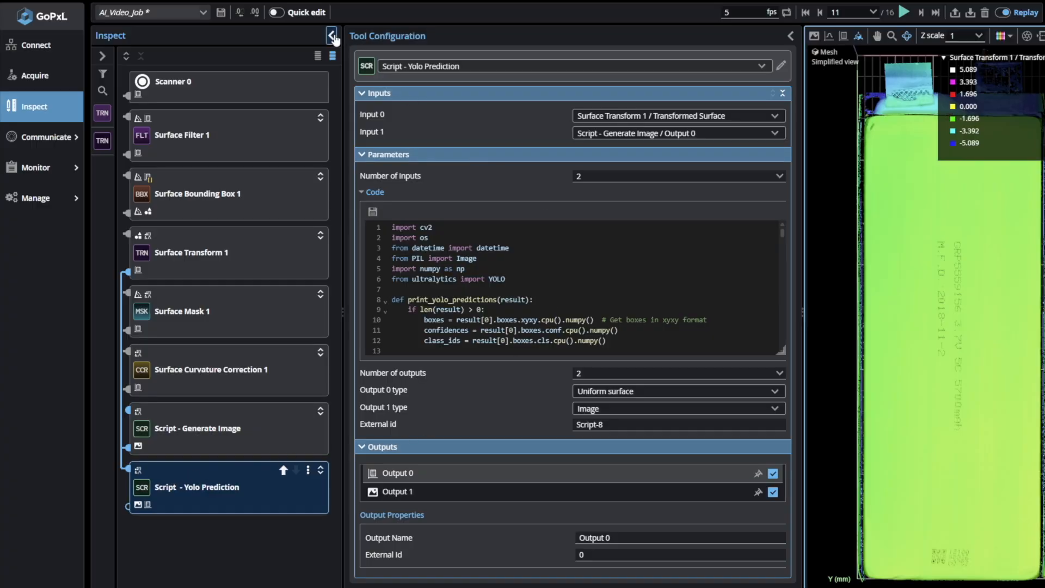
left_click(334, 38)
left_click_drag(547, 352, 545, 507)
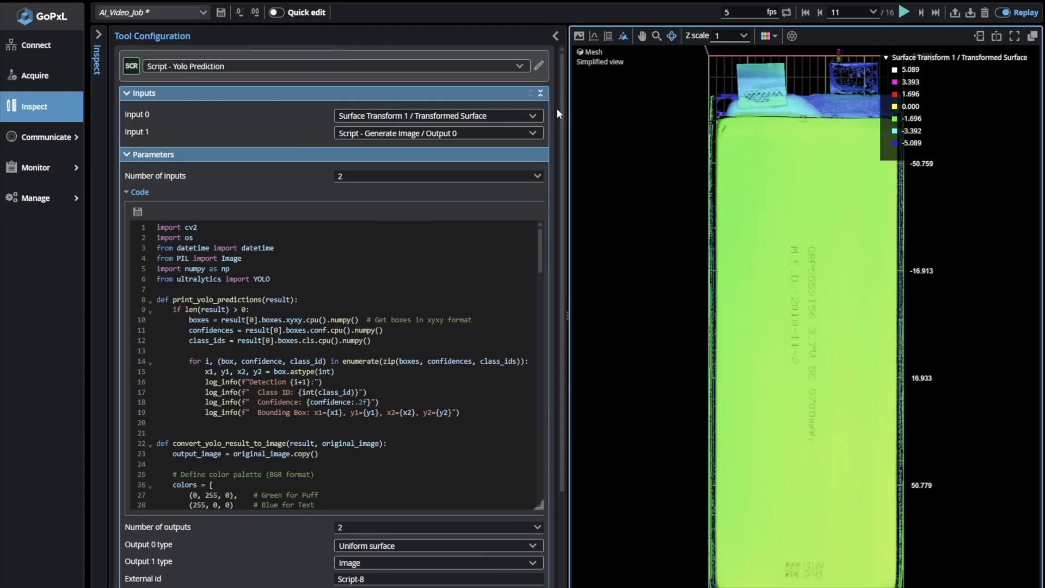
left_click_drag(568, 121, 802, 179)
left_click_drag(775, 248, 764, 479)
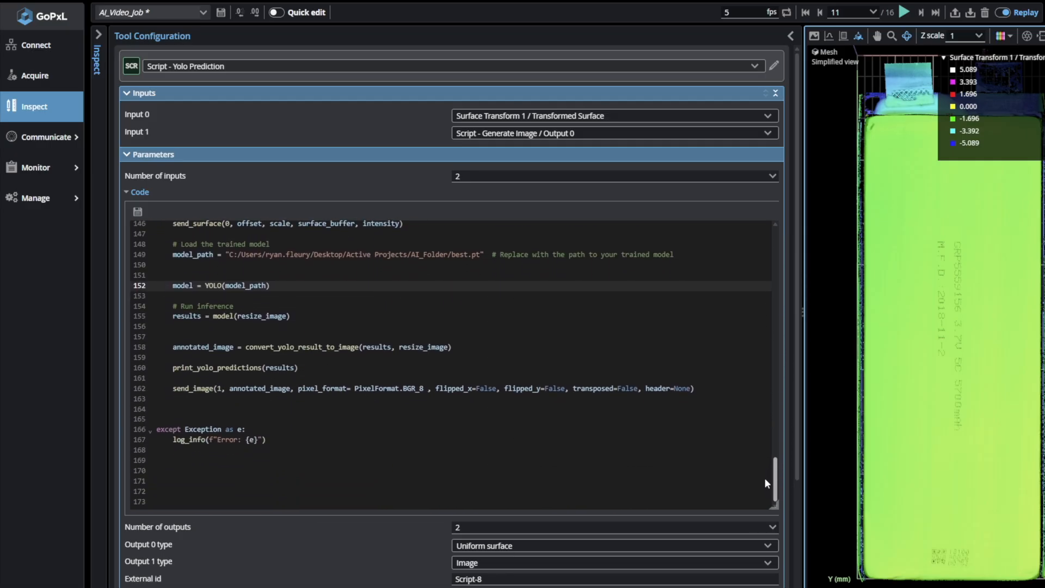
Step: Add the comment "#target size for resized image" after target_size = (512,512) in the Yolo Prediction script
scroll(298, 467, "up", 7)
left_click_drag(173, 345, 270, 346)
left_click(283, 349)
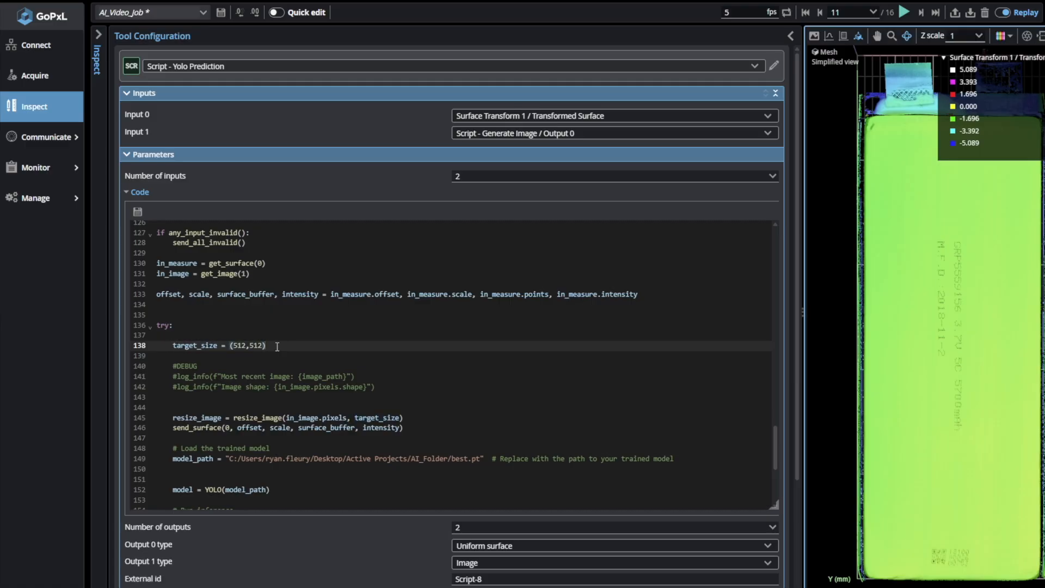
type("#target size for resized image")
left_click_drag(270, 345, 392, 346)
left_click(407, 350)
Step: Review the model_path line and add the comment "#Load Model from desired path" above model = YOLO(model_path)
scroll(353, 349, "down", 4)
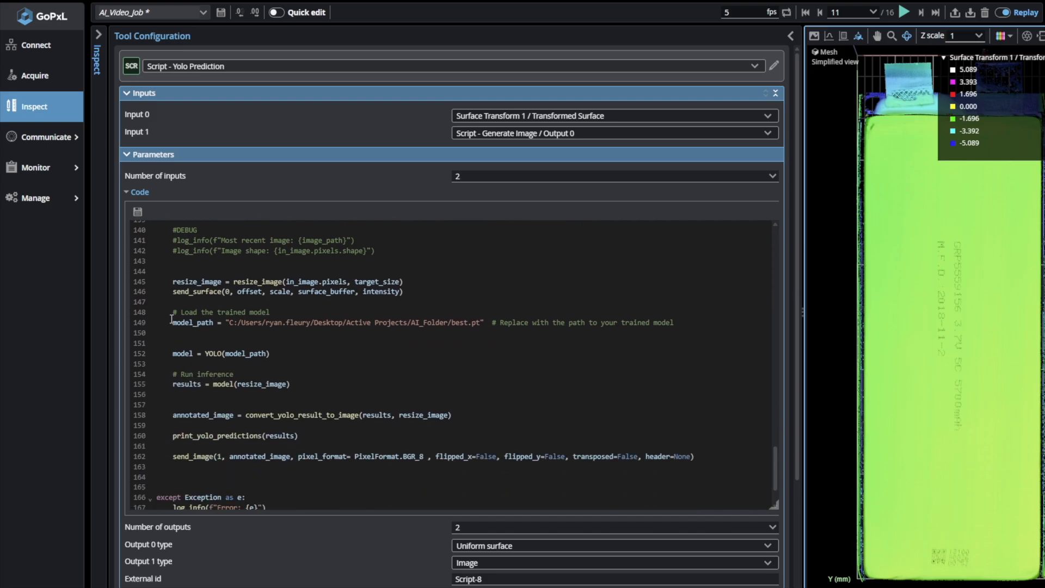
left_click_drag(172, 313, 269, 312)
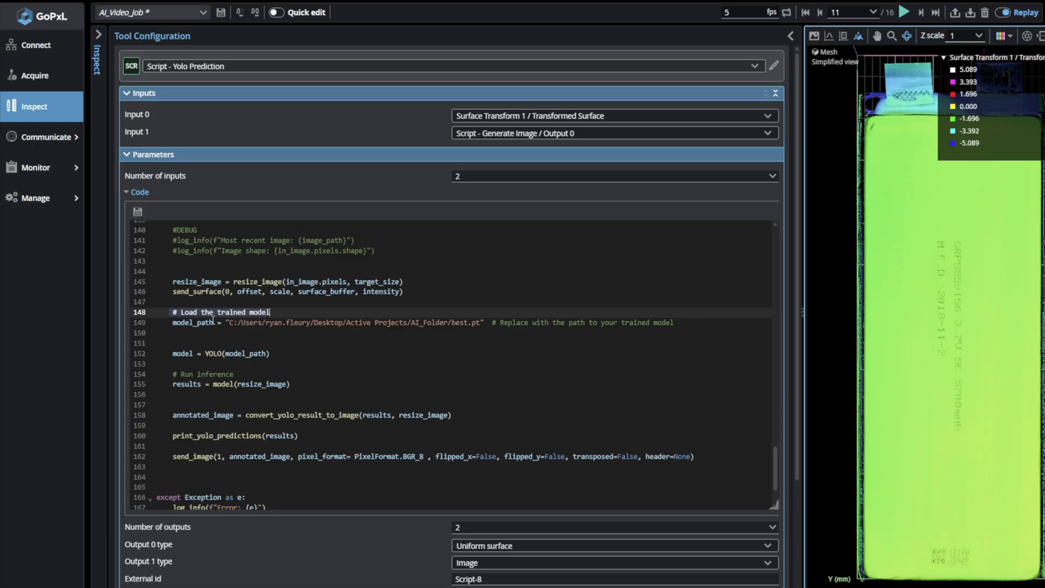
left_click_drag(173, 322, 481, 325)
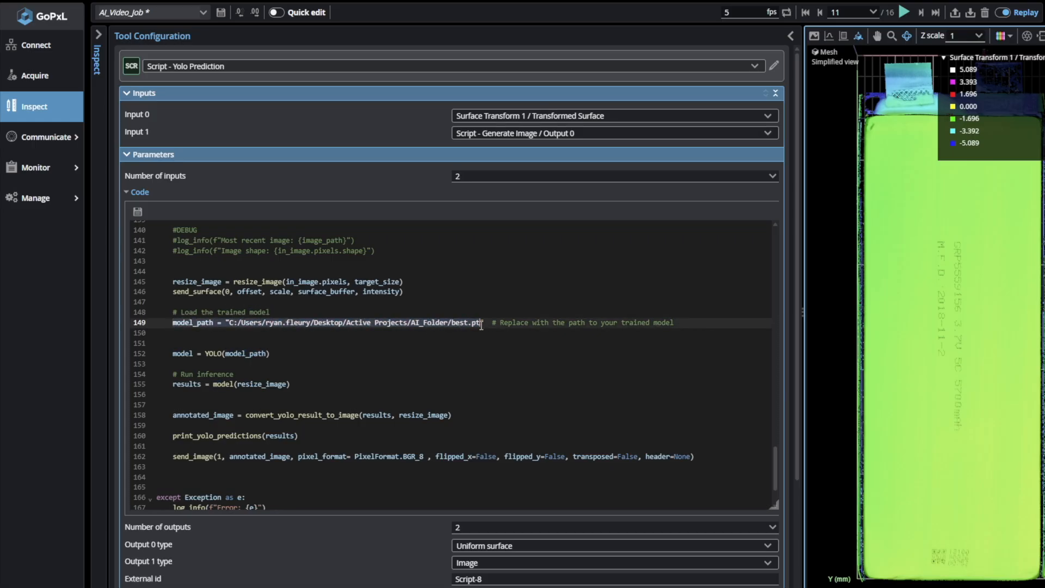
left_click(221, 344)
type("#Load Model from desired path")
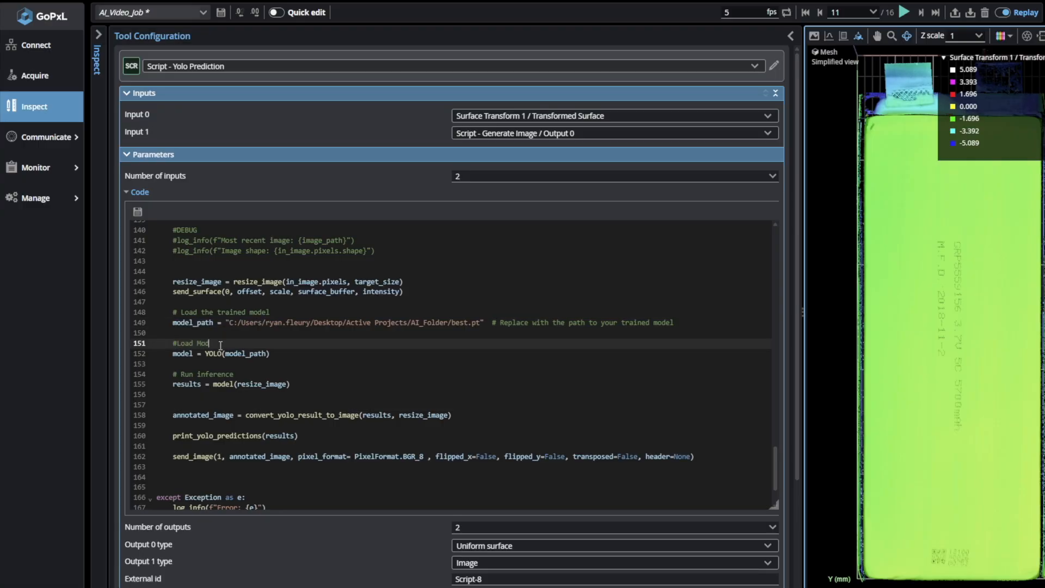
left_click_drag(291, 344, 243, 355)
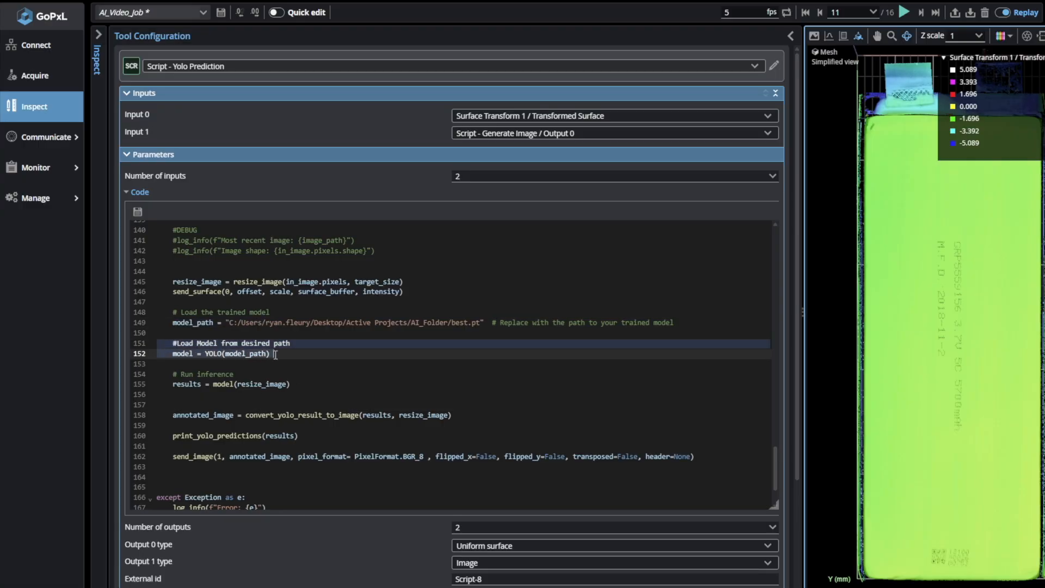
left_click(305, 354)
left_click_drag(175, 373, 256, 384)
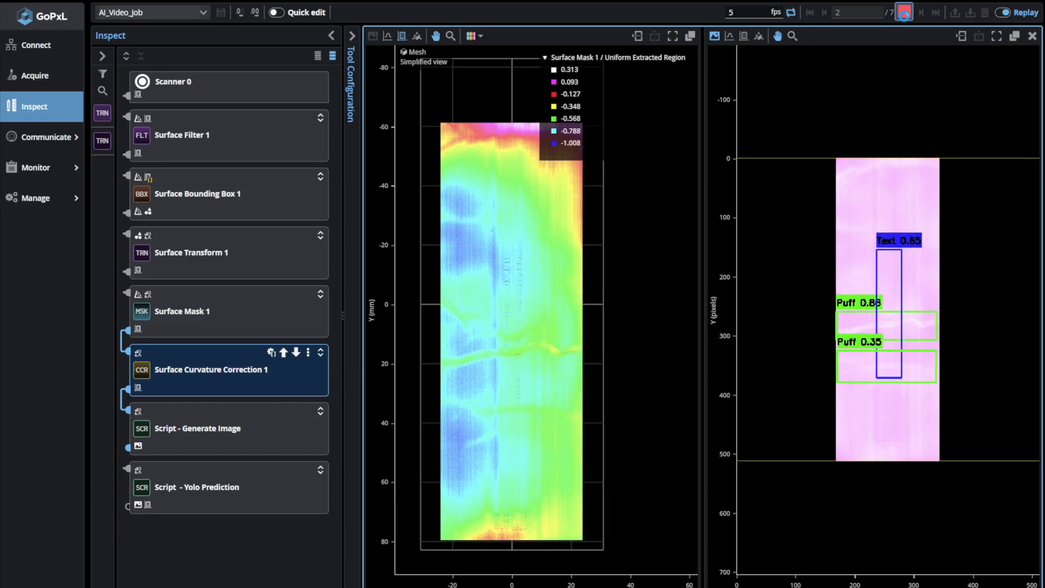
Step: Upload the SmallDefects.rec recording from Downloads as replay data and start replaying it
left_click(903, 13)
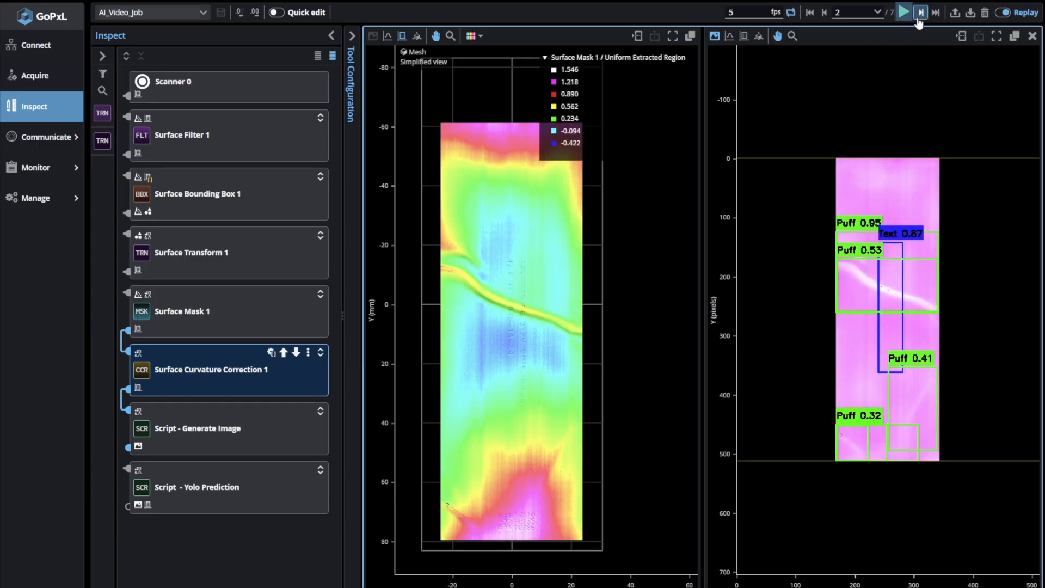
left_click(955, 13)
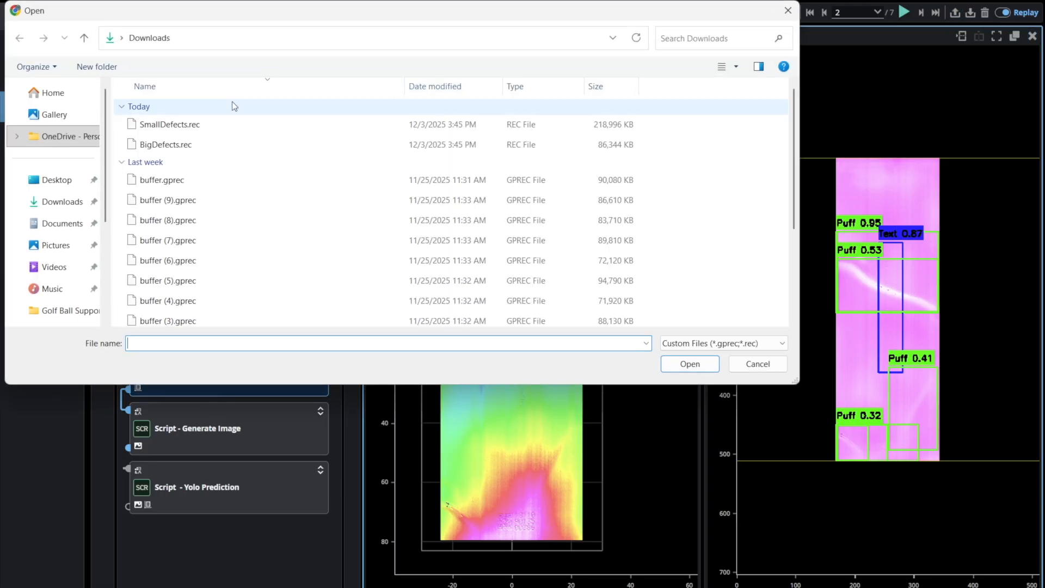
left_click(159, 126)
left_click(683, 370)
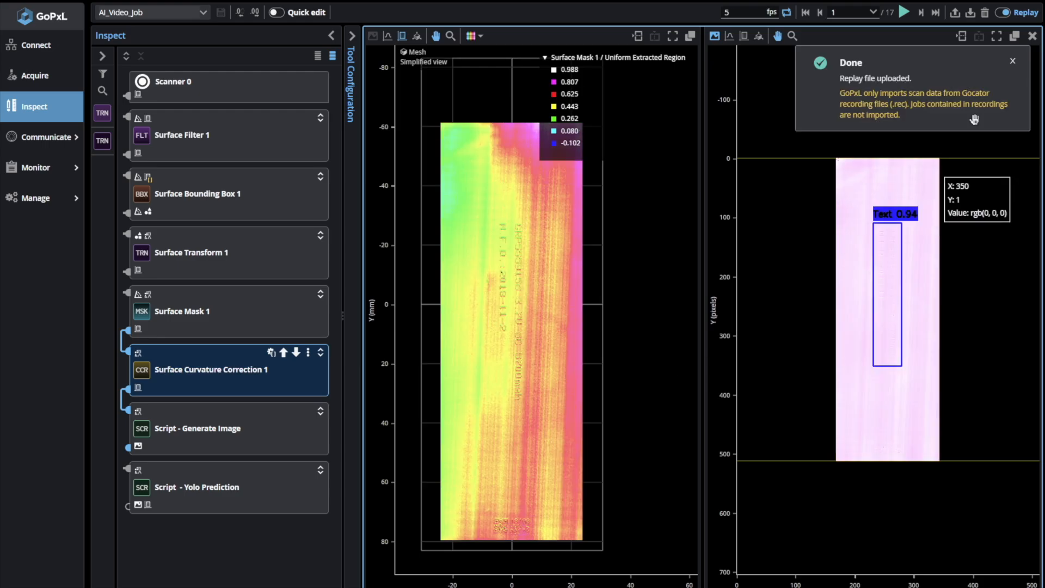
left_click(1013, 65)
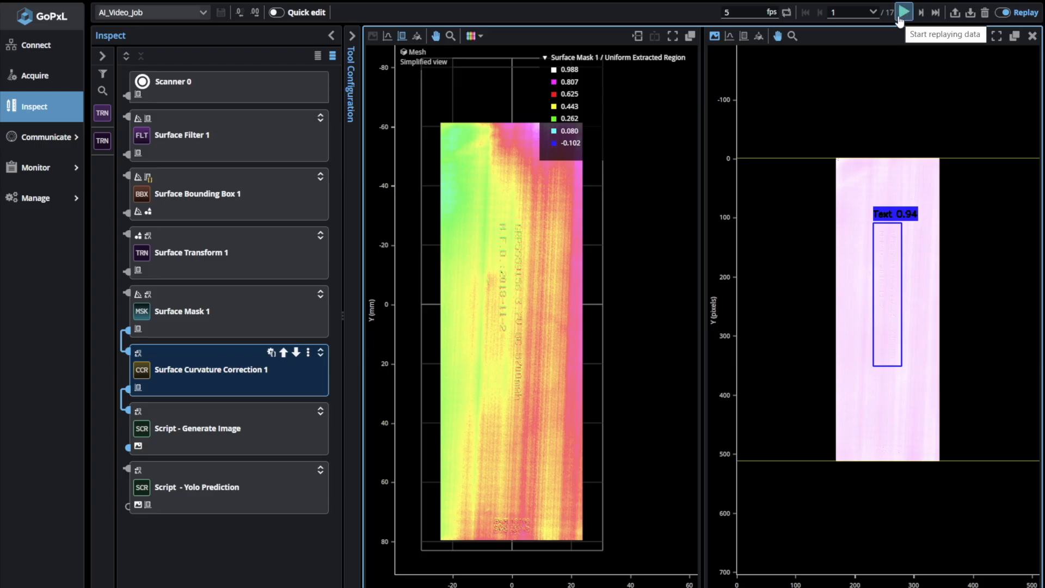
left_click(903, 12)
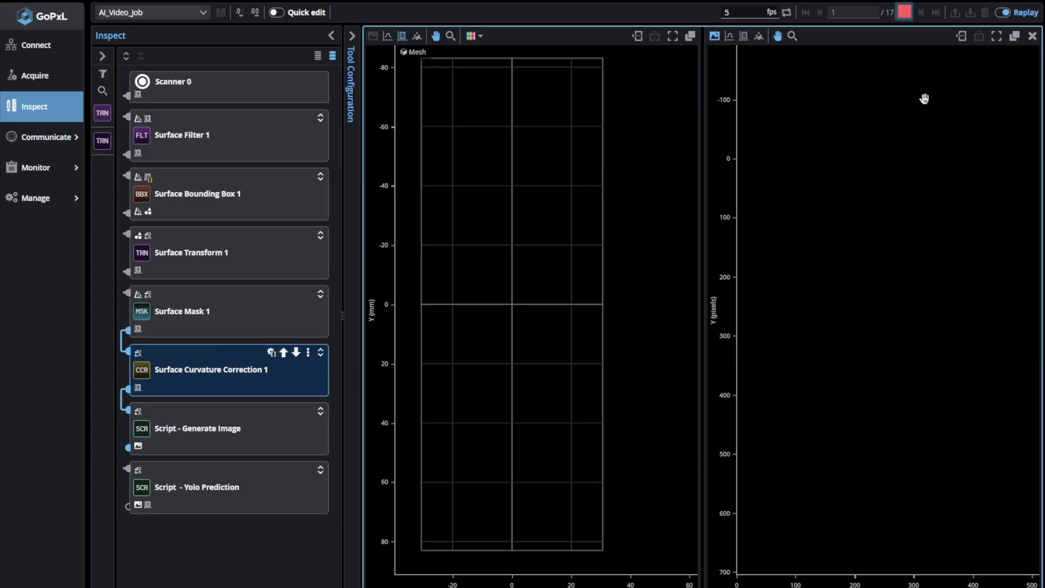